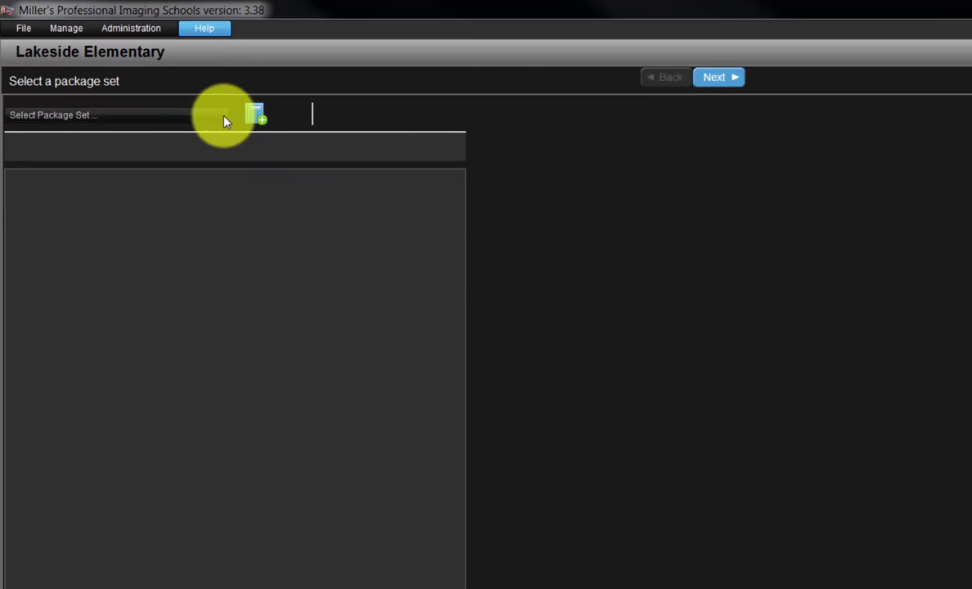
Step: Create a new package set named 'Lakeside' without copying from an existing set
{"action": "left_click", "coordinate": [224, 119]}
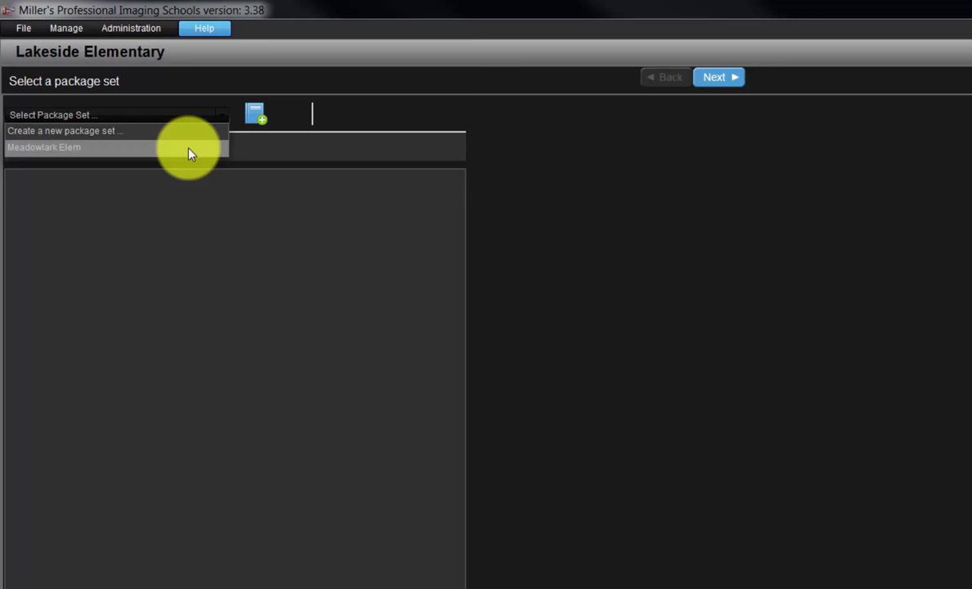
{"action": "left_click", "coordinate": [256, 115]}
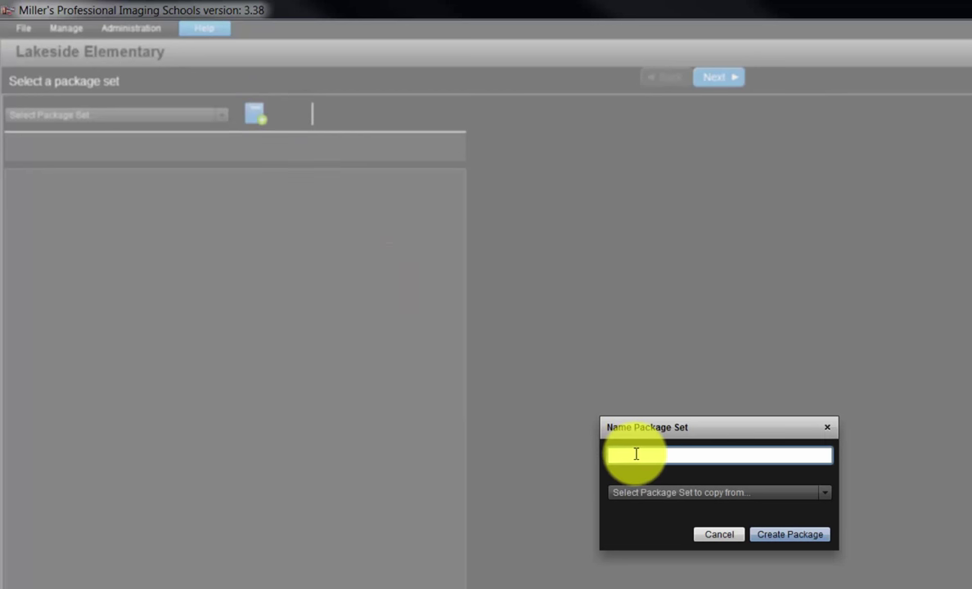
{"action": "left_click", "coordinate": [635, 454]}
{"action": "type", "text": "Lakeside"}
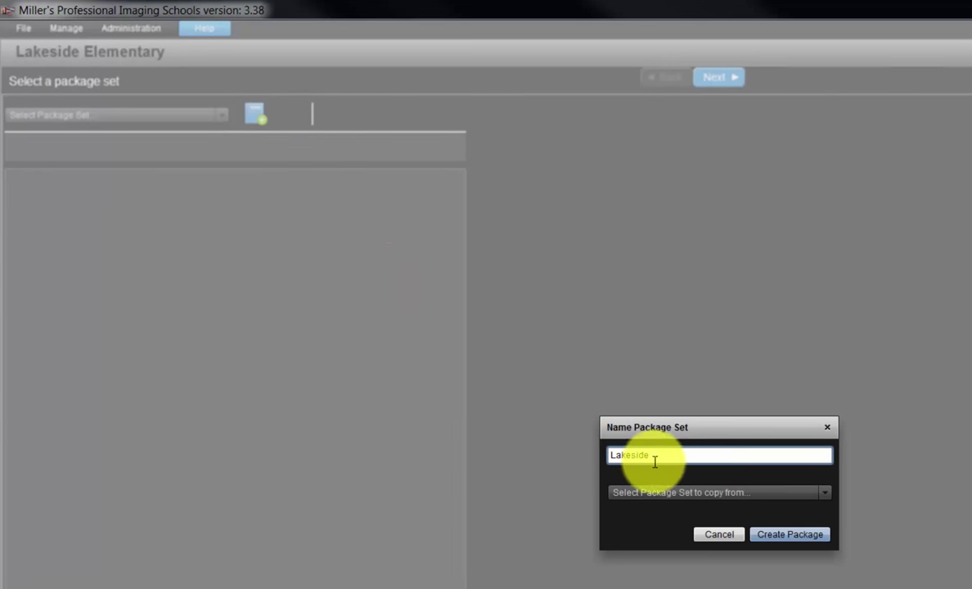
{"action": "left_click", "coordinate": [720, 493]}
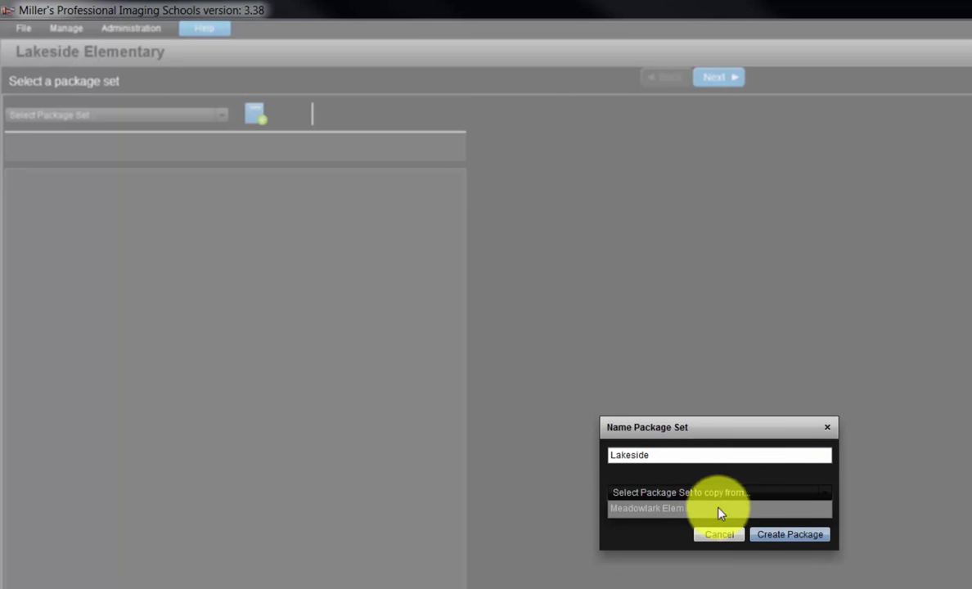
{"action": "left_click", "coordinate": [759, 488]}
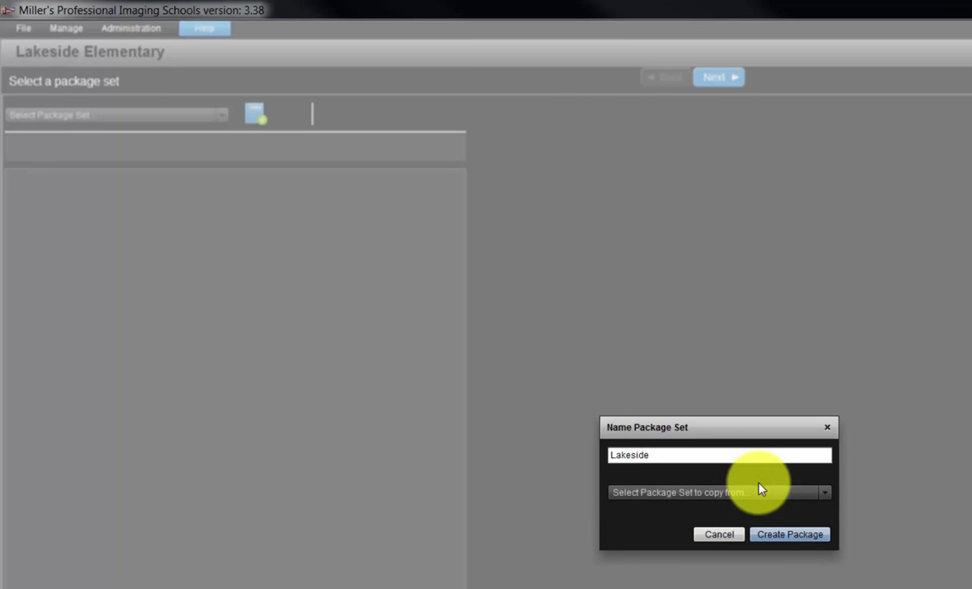
{"action": "left_click", "coordinate": [780, 535]}
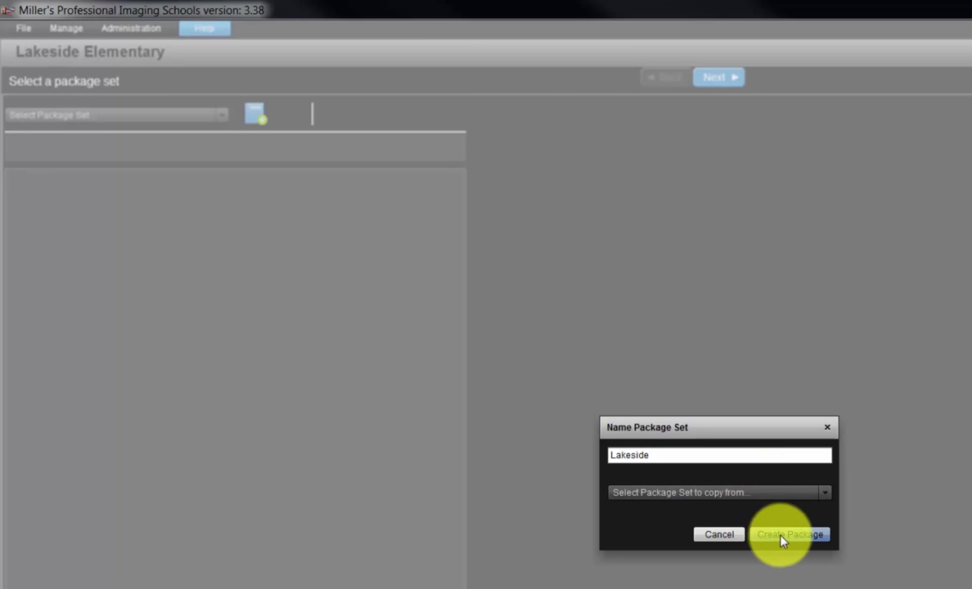
{"action": "left_click", "coordinate": [781, 537]}
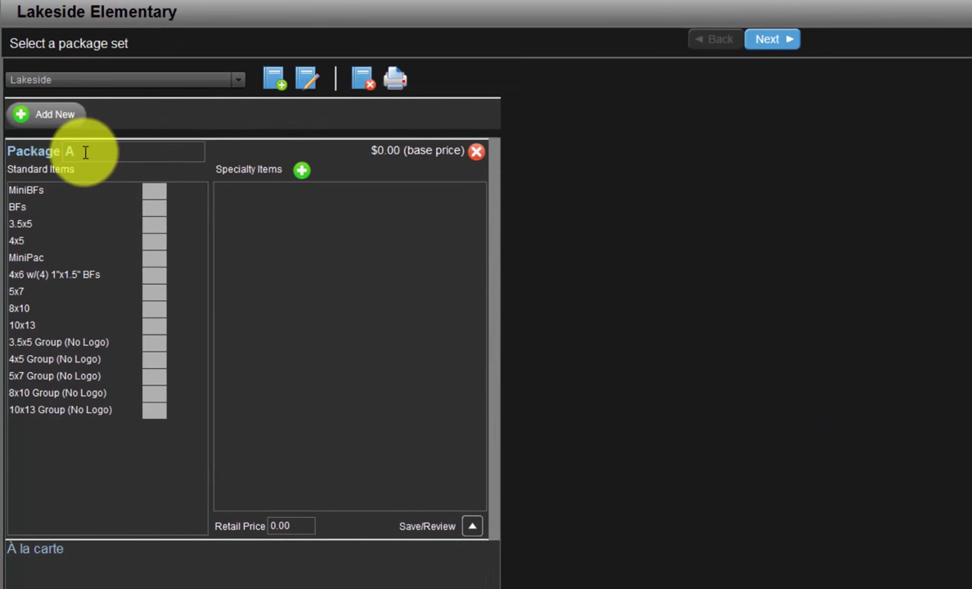
Step: Rename the Lakeside set's first package to 'A'
{"action": "left_click", "coordinate": [85, 152]}
{"action": "key", "text": "BackSpace"}
{"action": "left_click", "coordinate": [114, 121]}
{"action": "type", "text": "A"}
{"action": "left_click", "coordinate": [122, 176]}
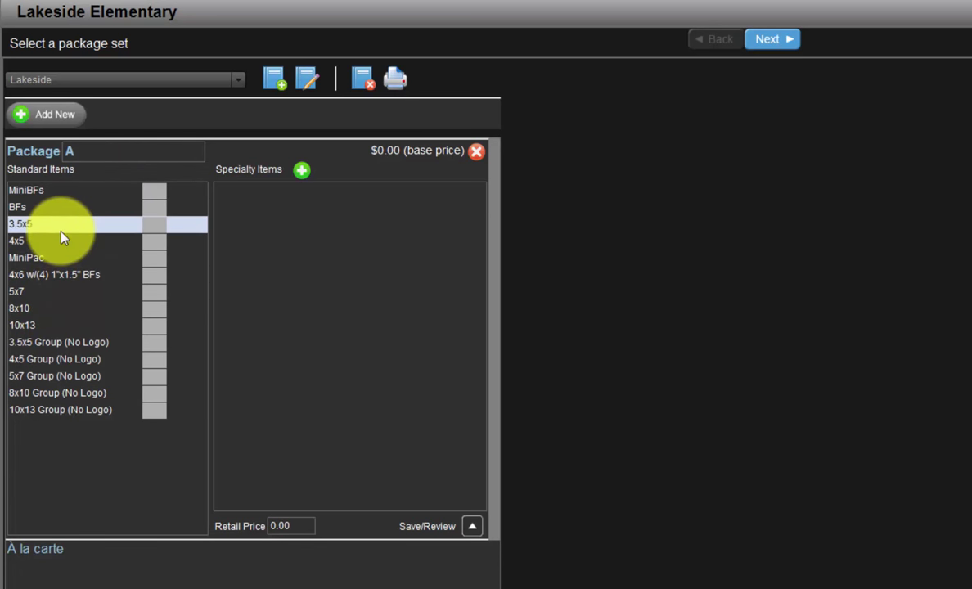
Step: Enter a quantity of 1 for 8x10 and 2 for 5x7 prints
{"action": "left_click", "coordinate": [139, 311]}
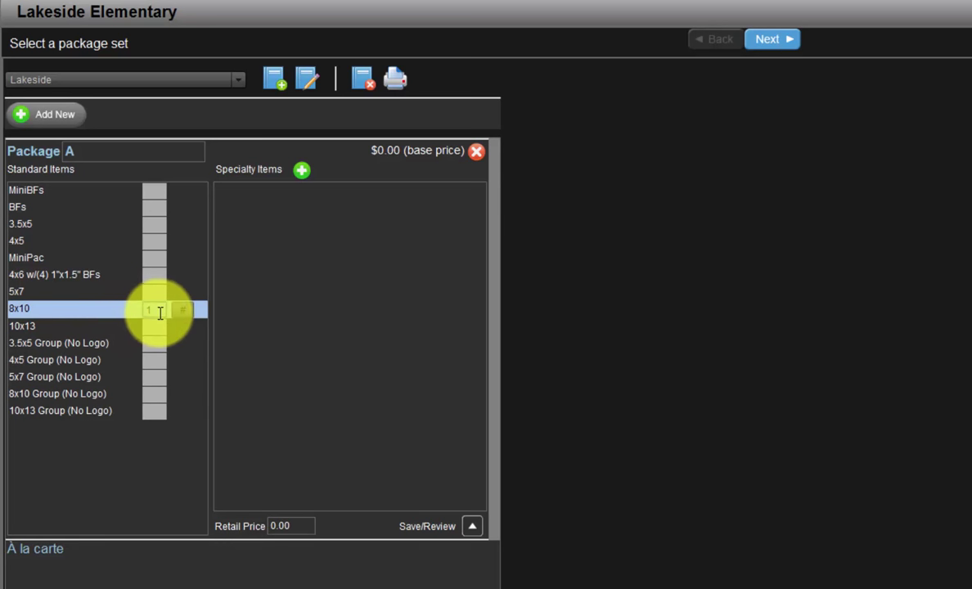
{"action": "type", "text": "1"}
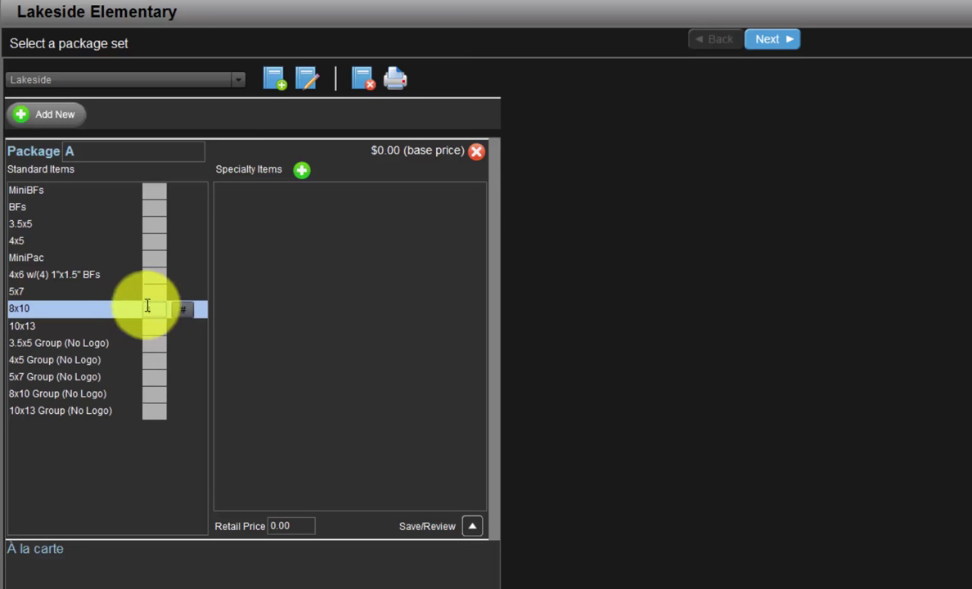
{"action": "left_click", "coordinate": [93, 292]}
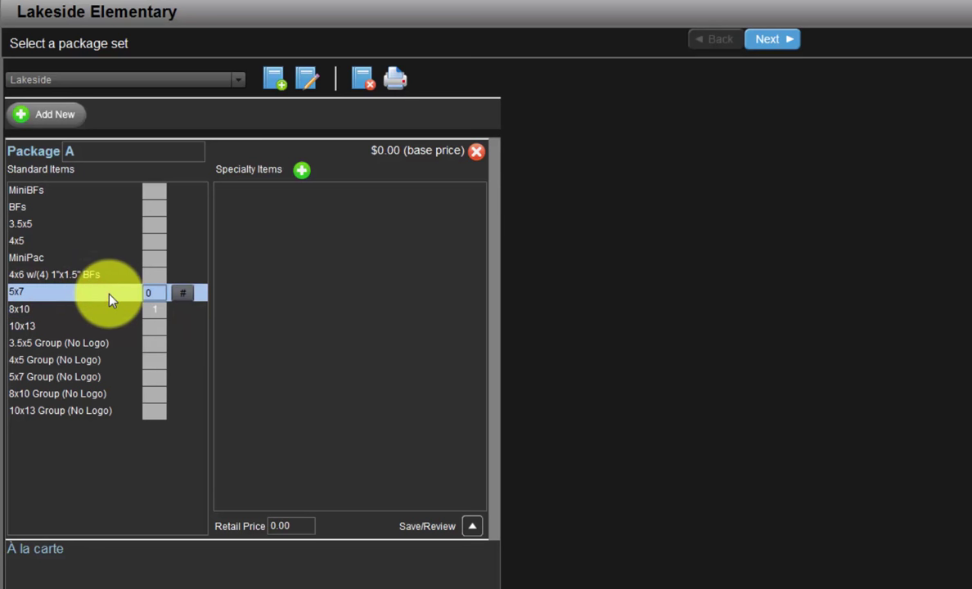
{"action": "type", "text": "2"}
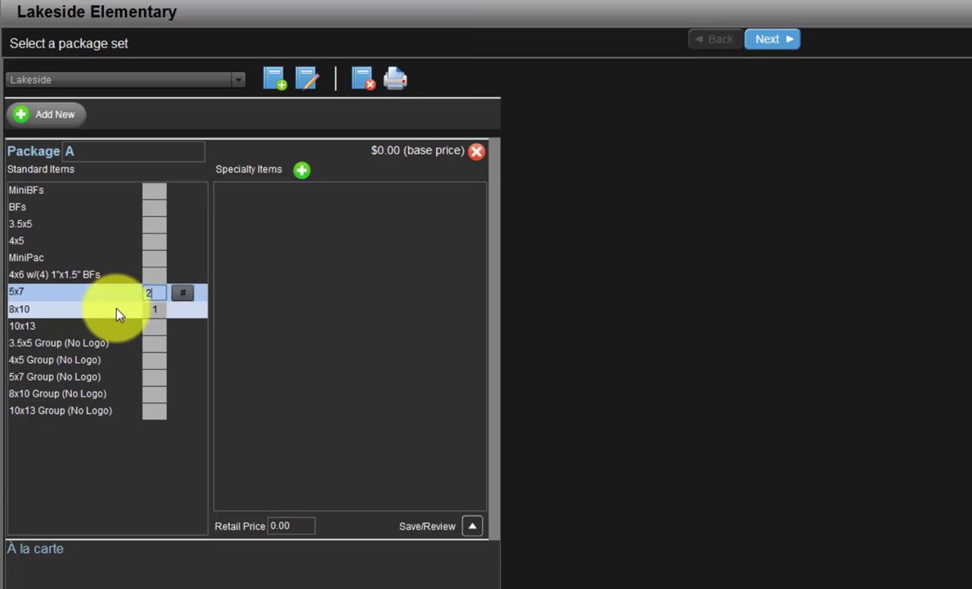
{"action": "left_click", "coordinate": [87, 277]}
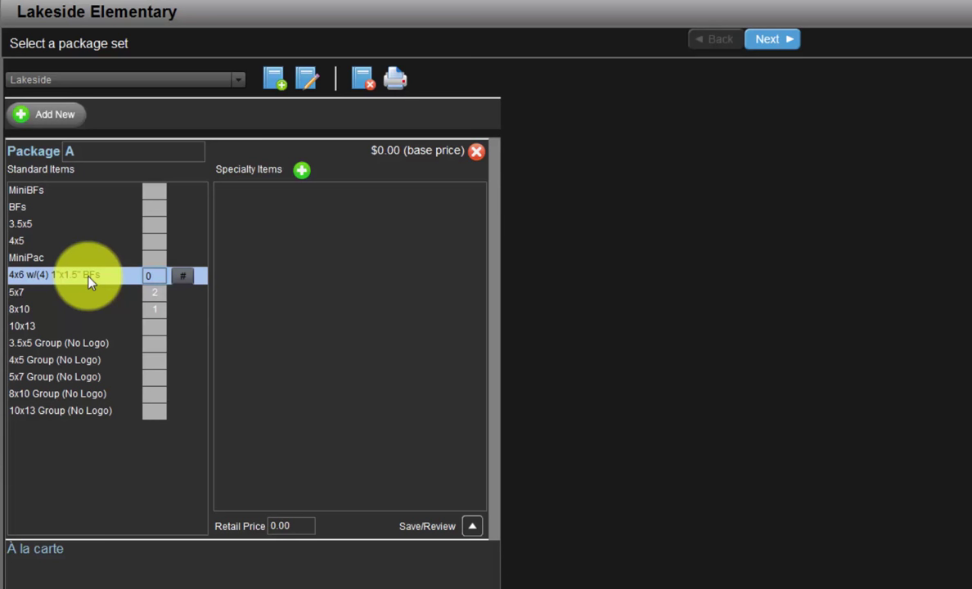
{"action": "left_click", "coordinate": [77, 257]}
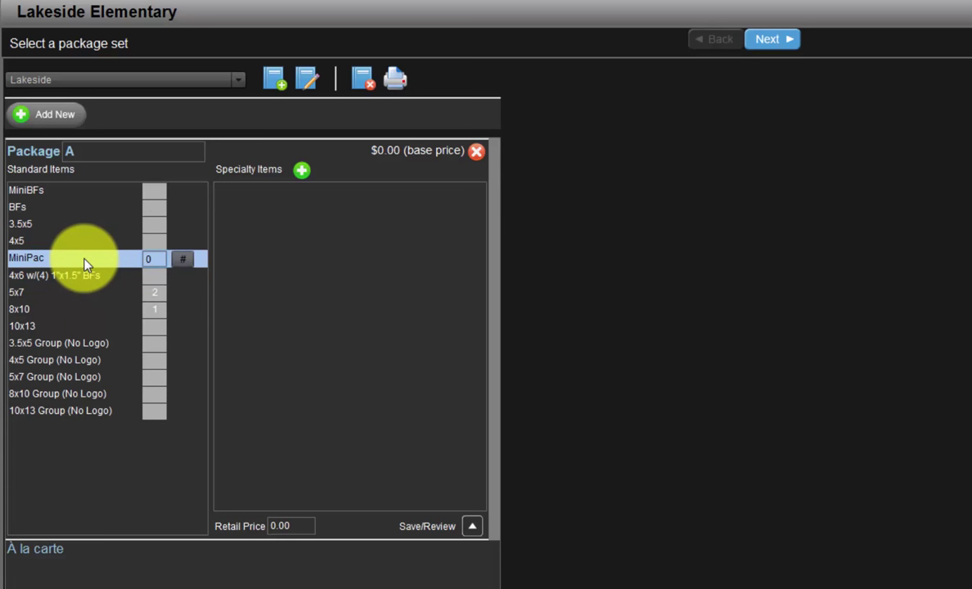
Step: Enter 3 in Package A's 4x5 quantity so it rounds up to four prints
{"action": "left_click", "coordinate": [83, 242]}
{"action": "left_click", "coordinate": [85, 226]}
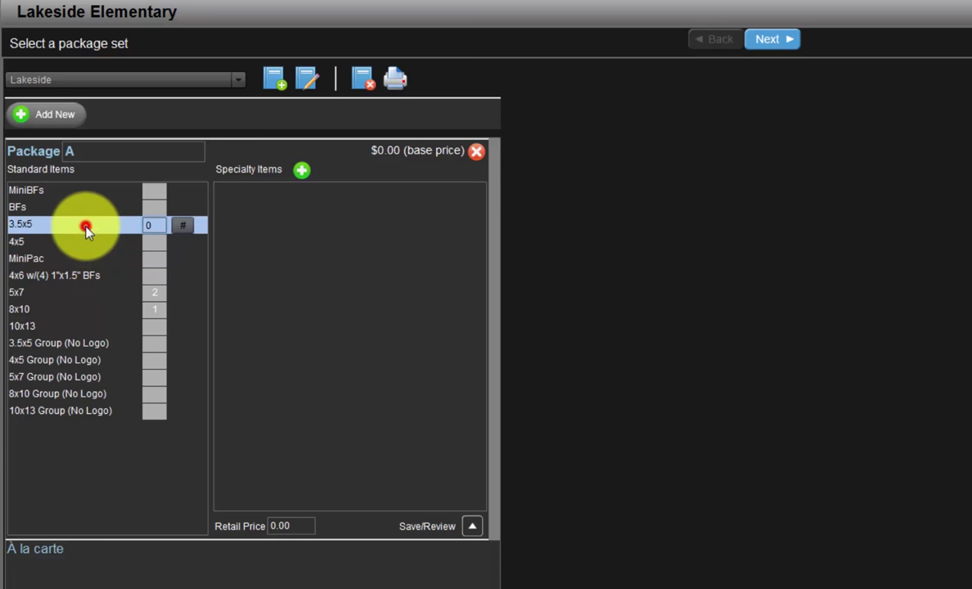
{"action": "left_click", "coordinate": [87, 241]}
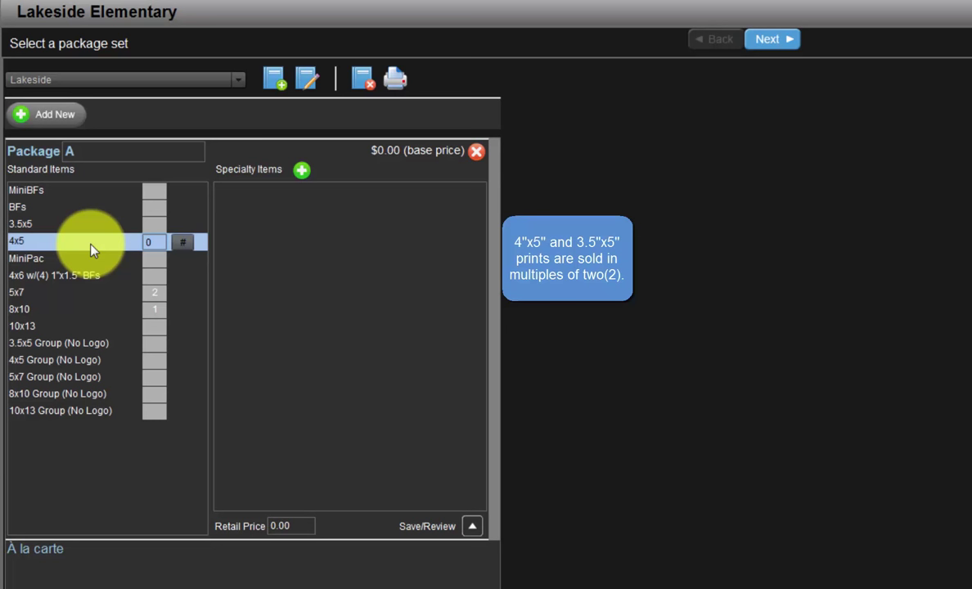
{"action": "type", "text": "3"}
{"action": "key", "text": "Tab"}
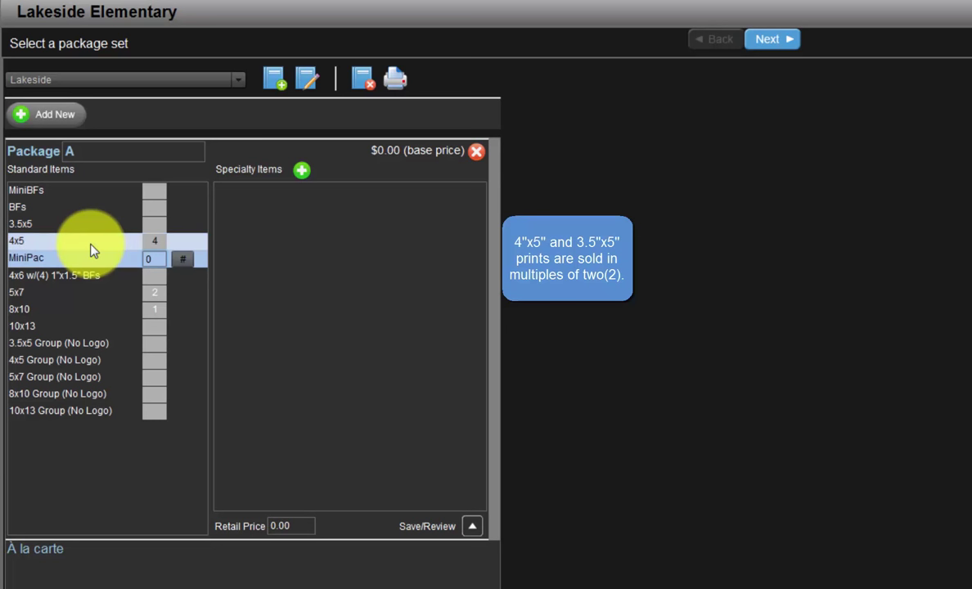
{"action": "left_click", "coordinate": [160, 242]}
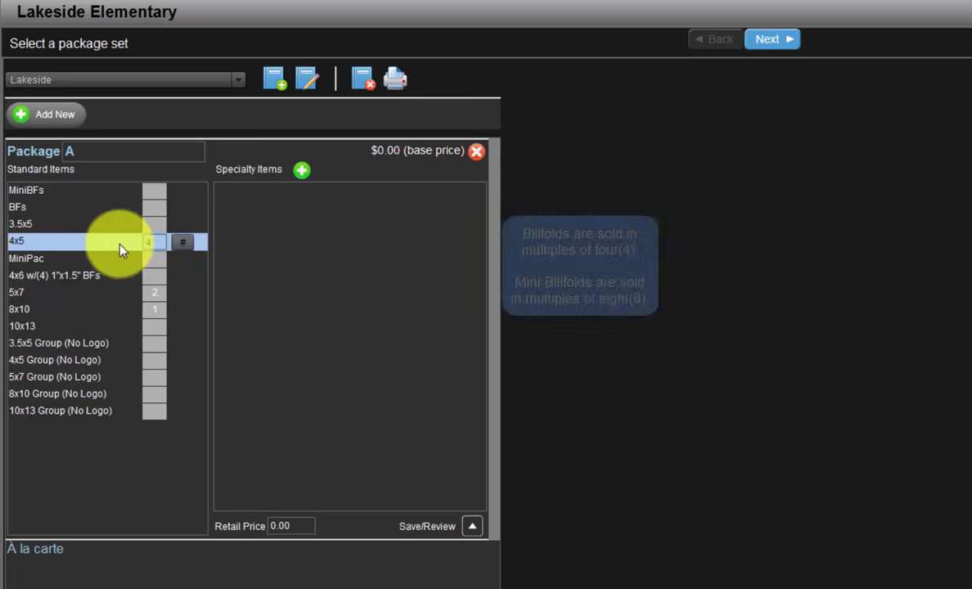
{"action": "left_click", "coordinate": [46, 209]}
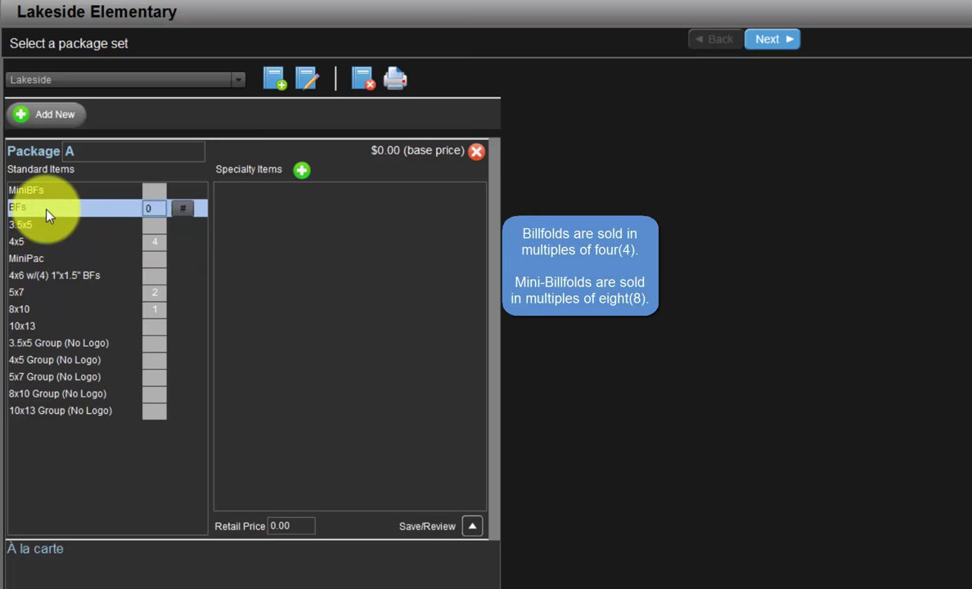
{"action": "left_click", "coordinate": [42, 193]}
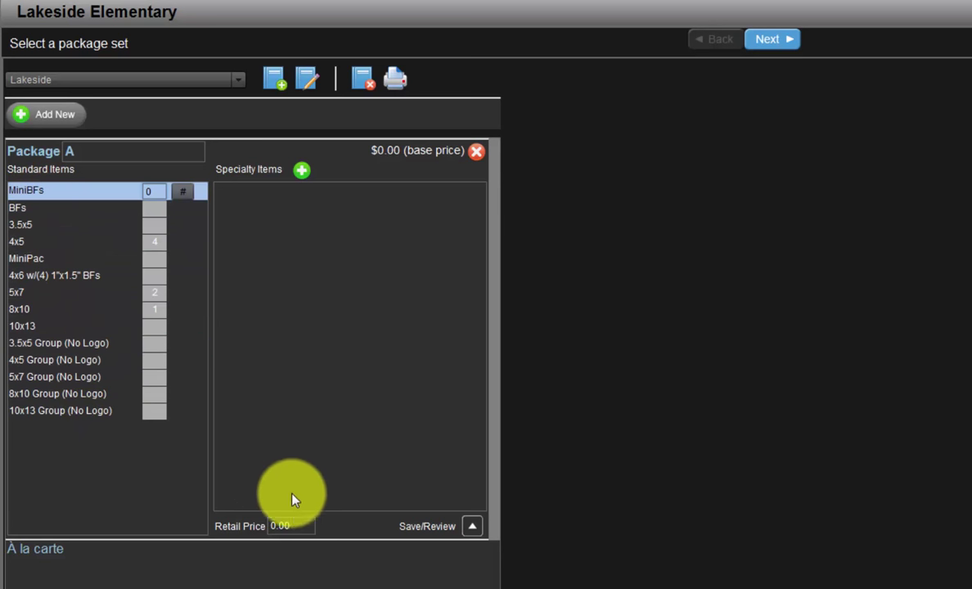
Step: Set Package A's retail price to 15.00 and add a new Package B
{"action": "left_click", "coordinate": [286, 525]}
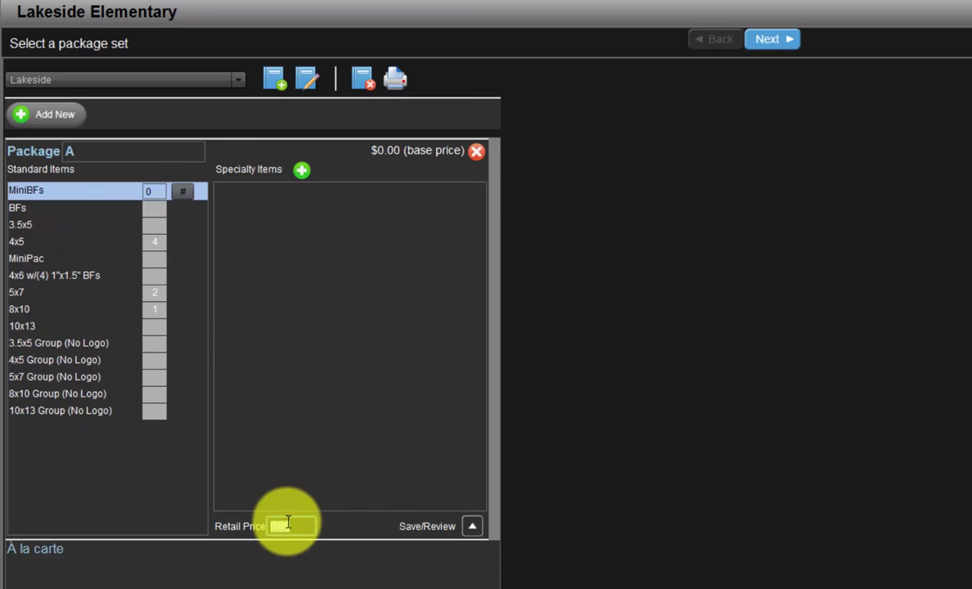
{"action": "type", "text": "15.00"}
{"action": "left_click", "coordinate": [72, 112]}
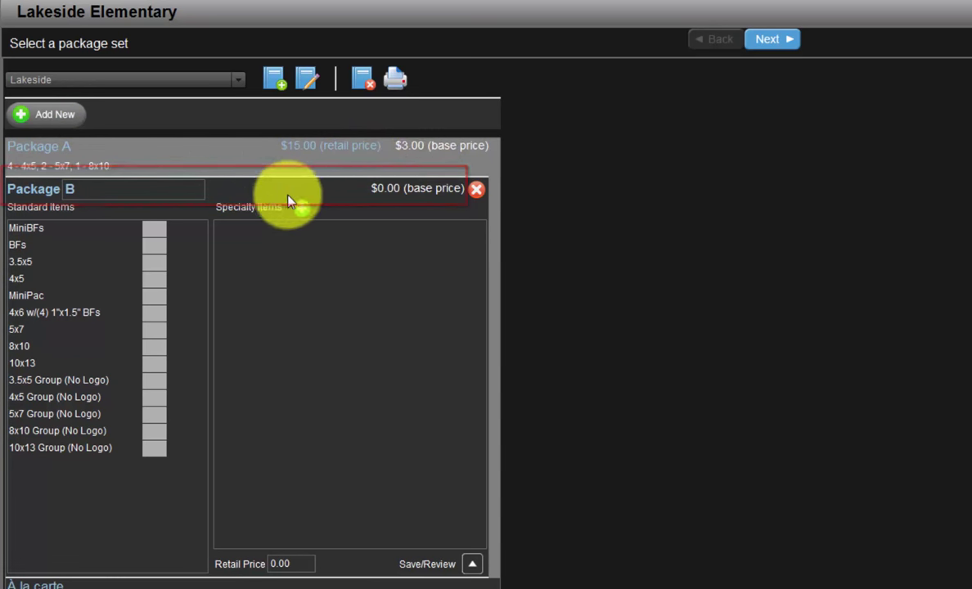
Step: Give Package B quantities of 1 for 5x7, 2 for 4x5, and 4 BFs
{"action": "left_click", "coordinate": [147, 332]}
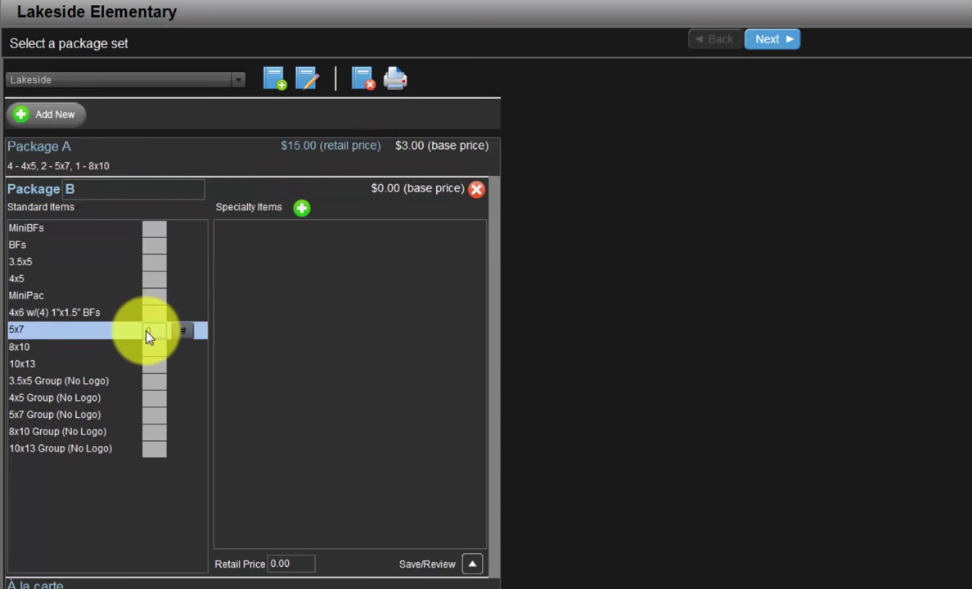
{"action": "type", "text": "1"}
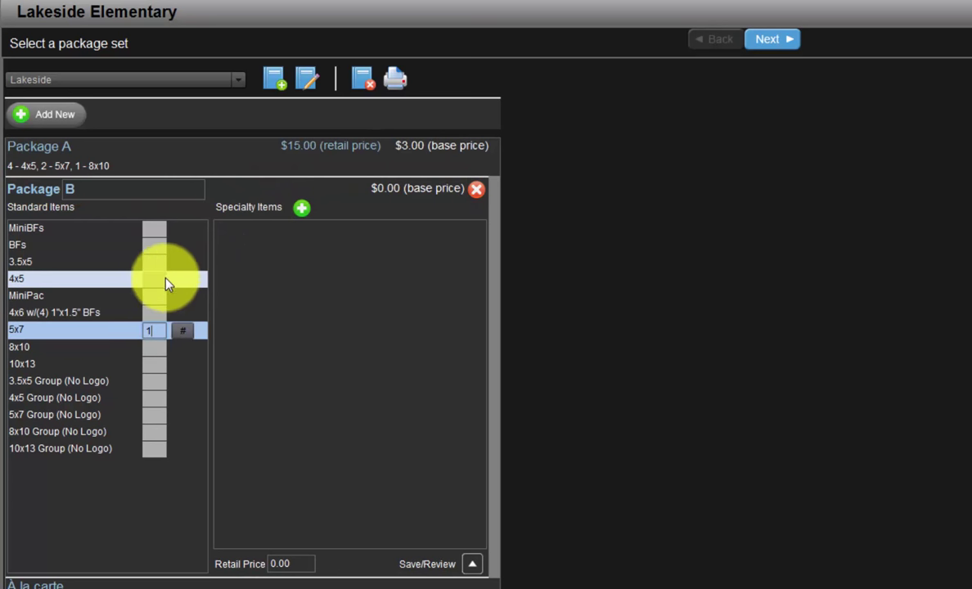
{"action": "left_click", "coordinate": [165, 278]}
{"action": "type", "text": "2"}
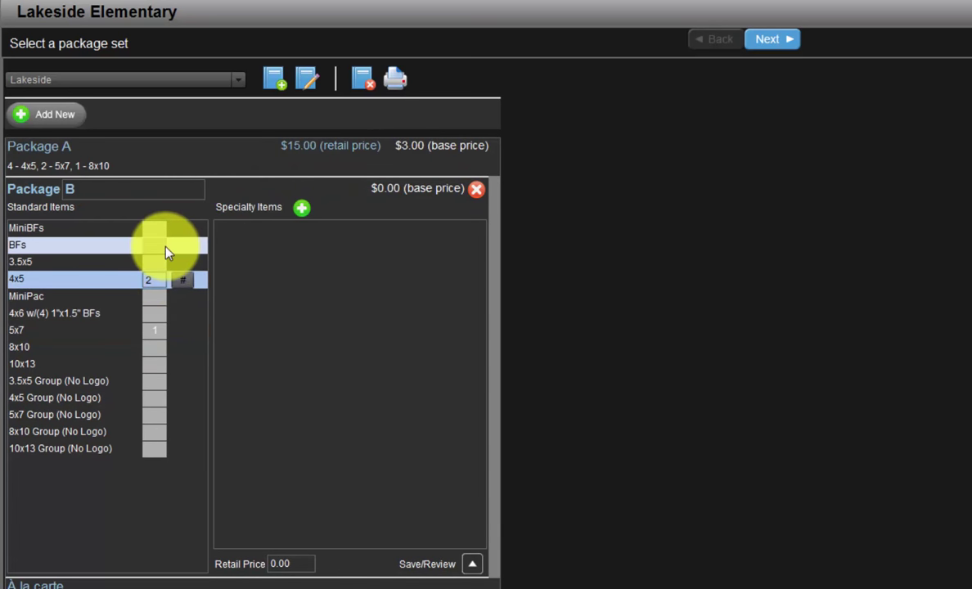
{"action": "left_click", "coordinate": [166, 246]}
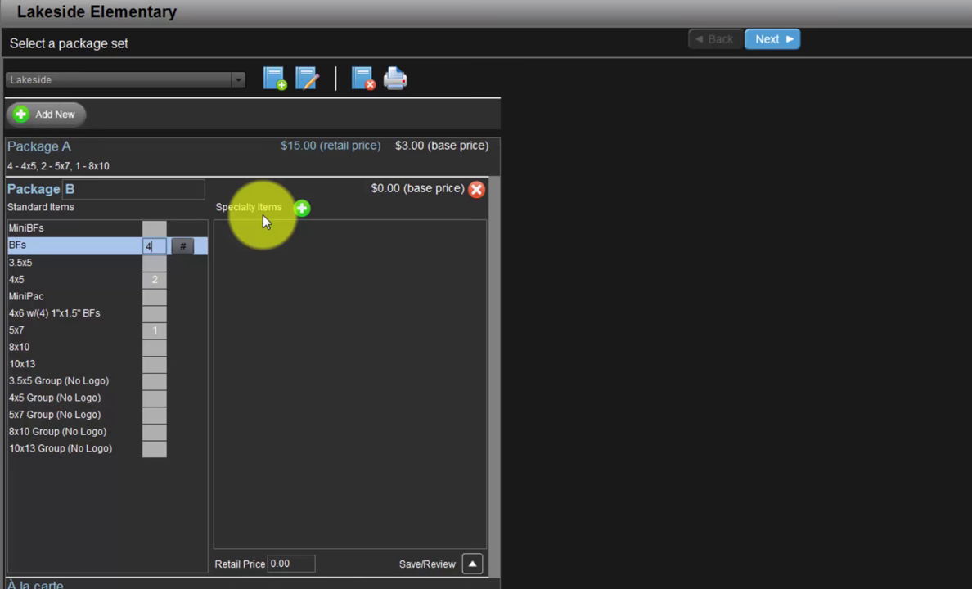
Step: Add a School Templates Calendar specialty item, American Flag template, at 8x10 size
{"action": "left_click", "coordinate": [301, 209]}
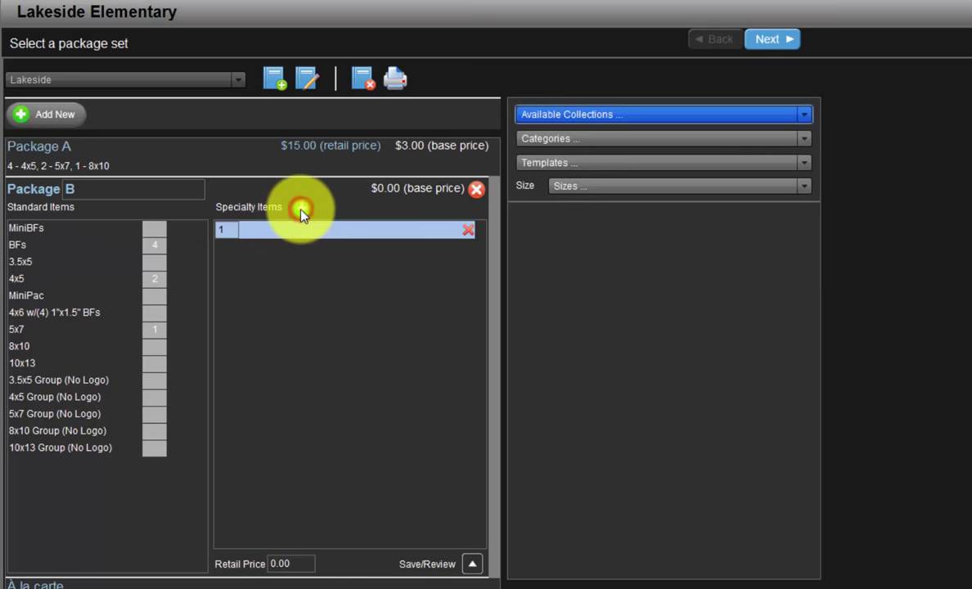
{"action": "left_click", "coordinate": [639, 121]}
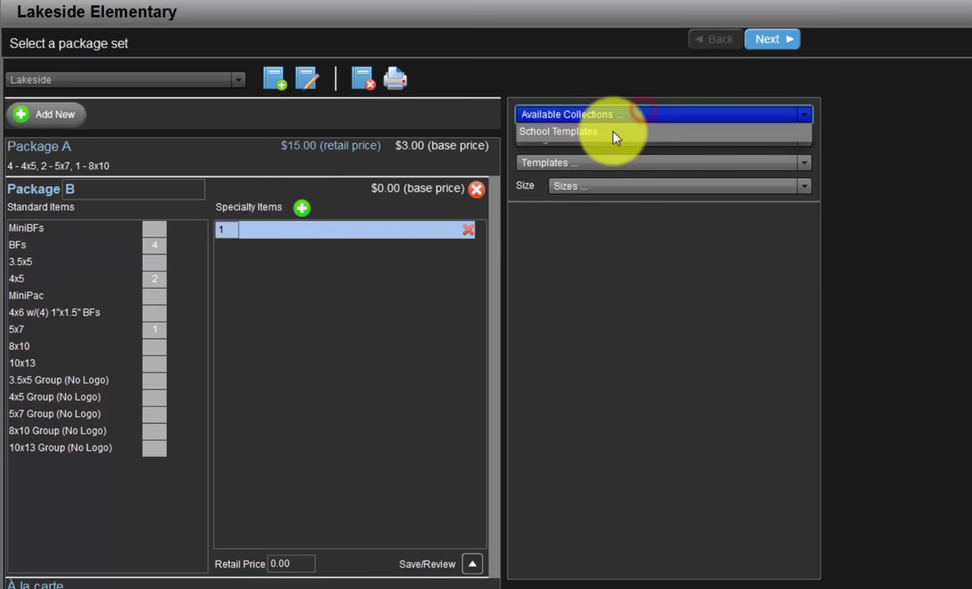
{"action": "left_click", "coordinate": [614, 131]}
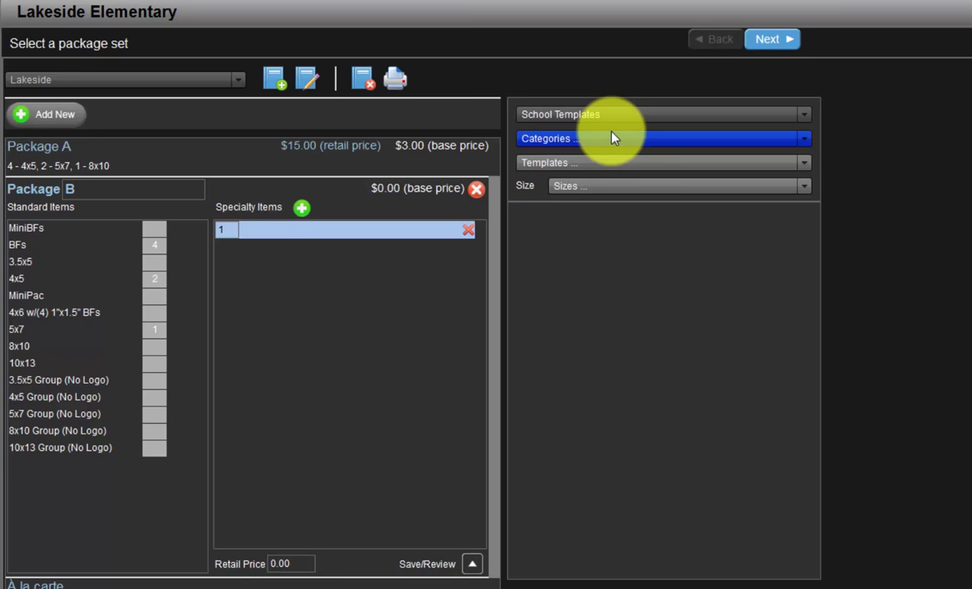
{"action": "left_click", "coordinate": [612, 138]}
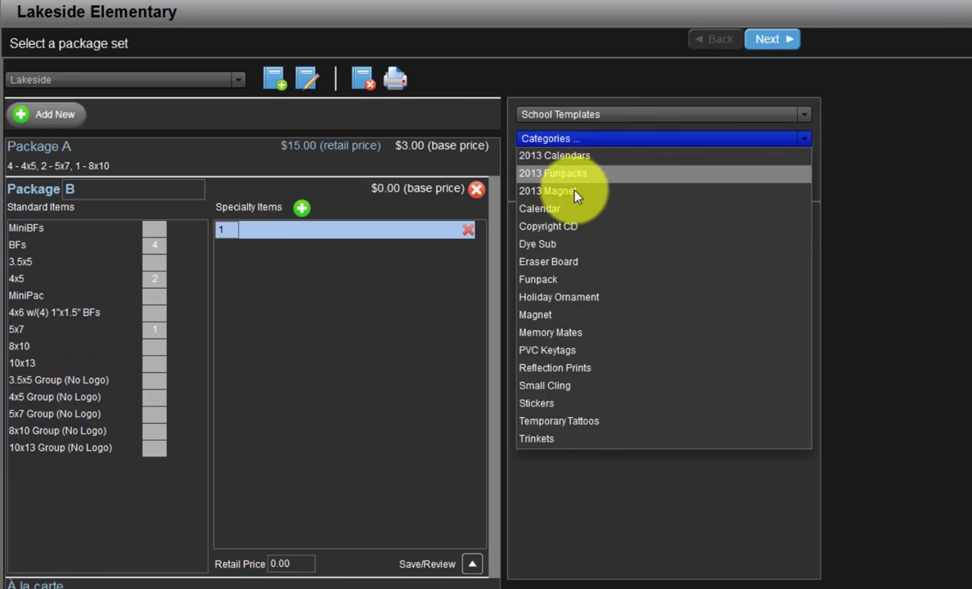
{"action": "left_click", "coordinate": [553, 209]}
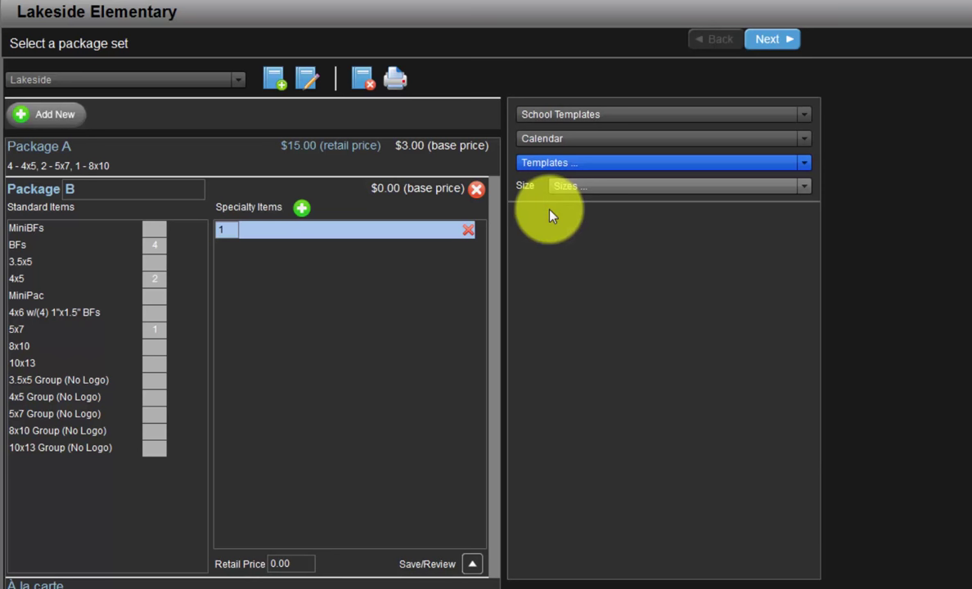
{"action": "left_click", "coordinate": [570, 162]}
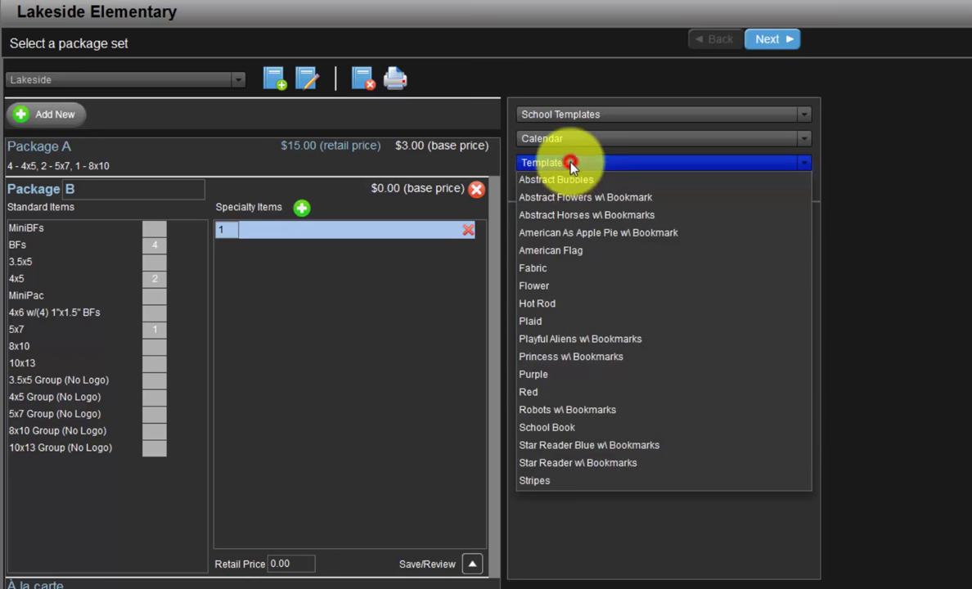
{"action": "left_click", "coordinate": [571, 254]}
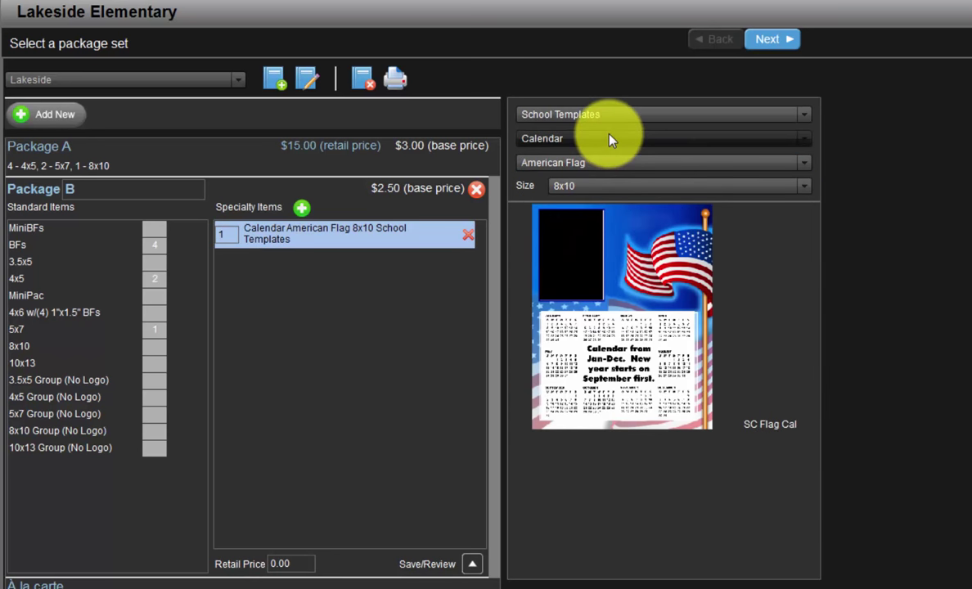
{"action": "left_click", "coordinate": [609, 139]}
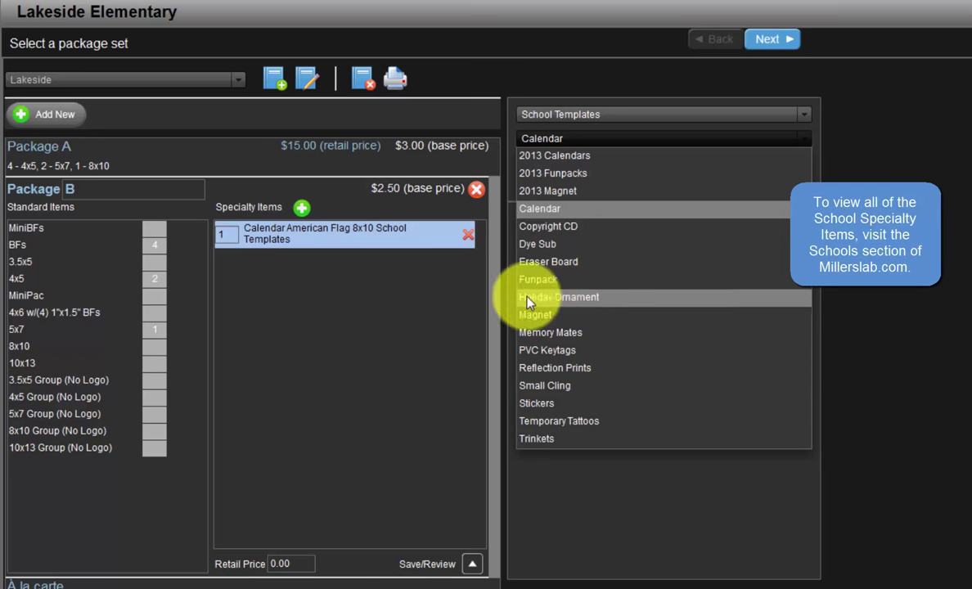
{"action": "left_click", "coordinate": [471, 303]}
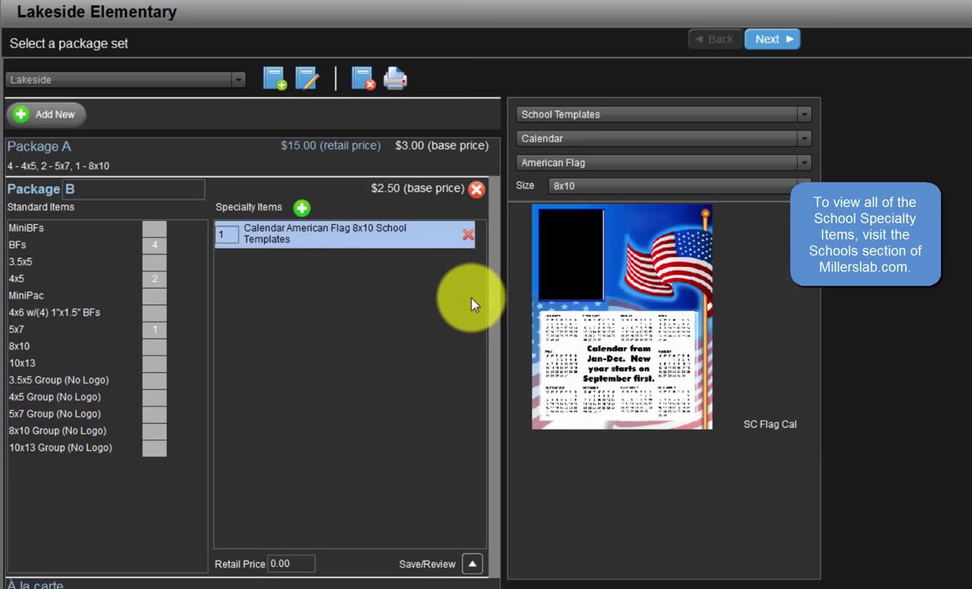
Step: Add a Holiday Ornament Circle 06 specialty item and set Package B's retail price to 25.00
{"action": "left_click", "coordinate": [301, 208]}
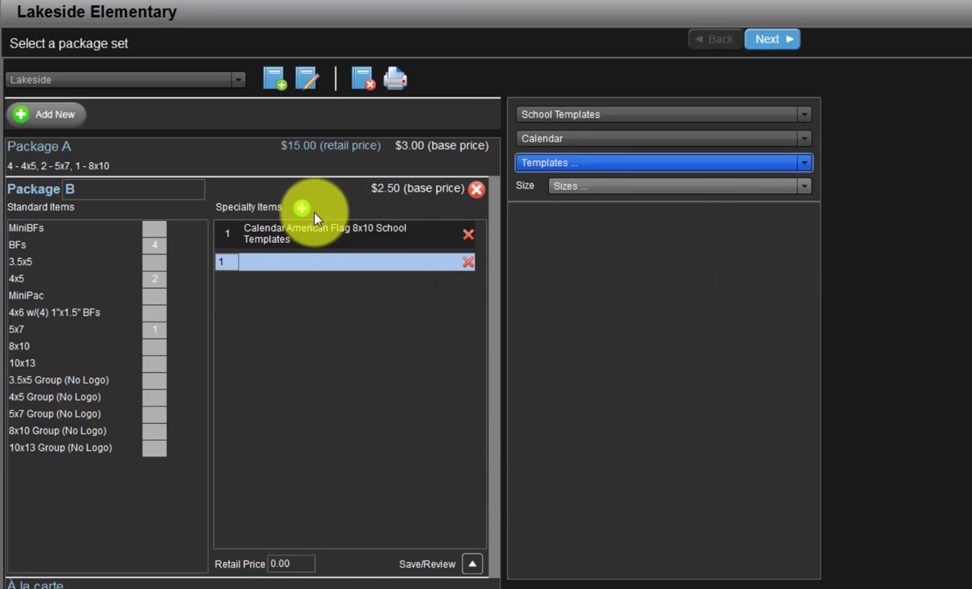
{"action": "left_click", "coordinate": [569, 139]}
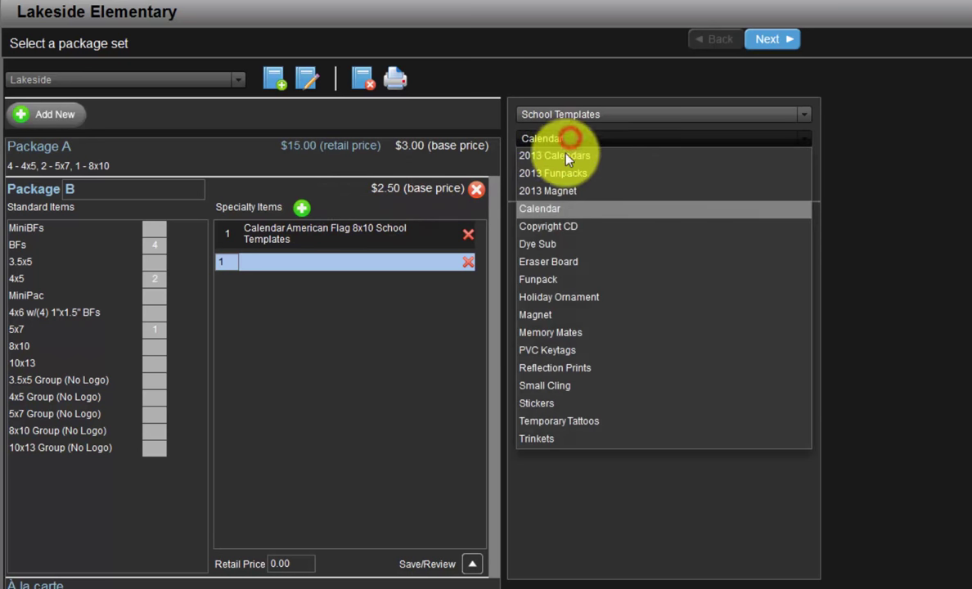
{"action": "left_click", "coordinate": [571, 298]}
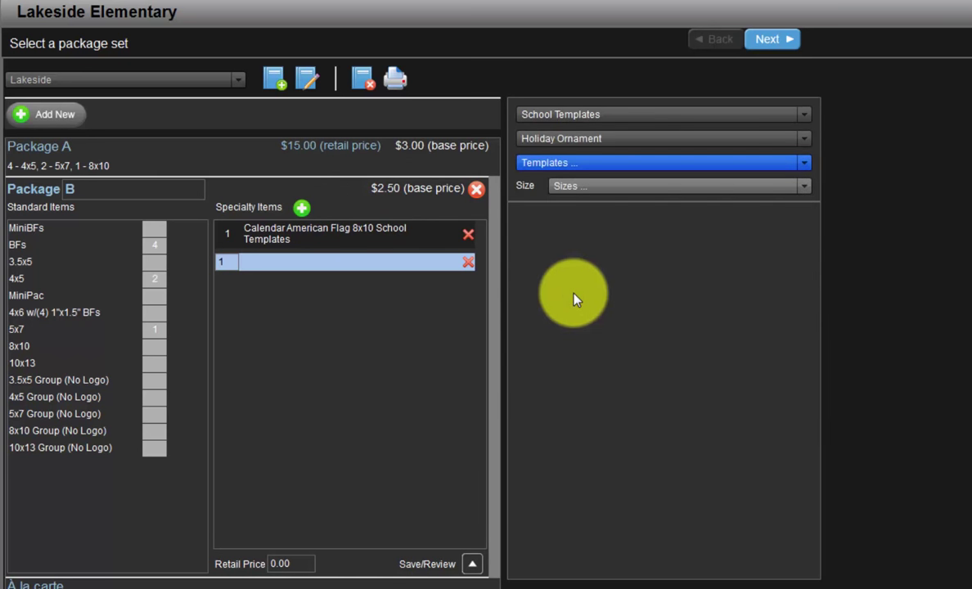
{"action": "left_click", "coordinate": [612, 163]}
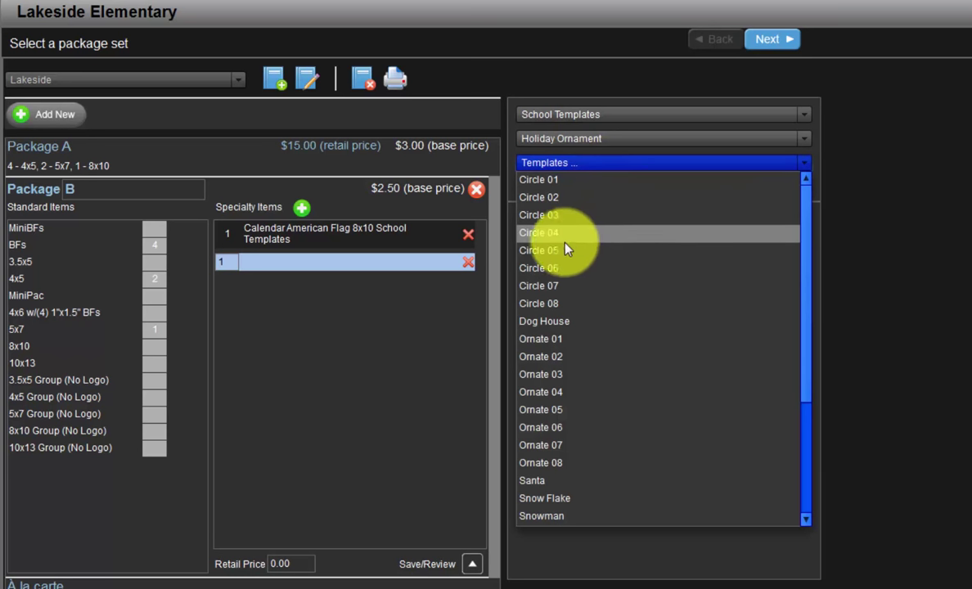
{"action": "left_click", "coordinate": [554, 269]}
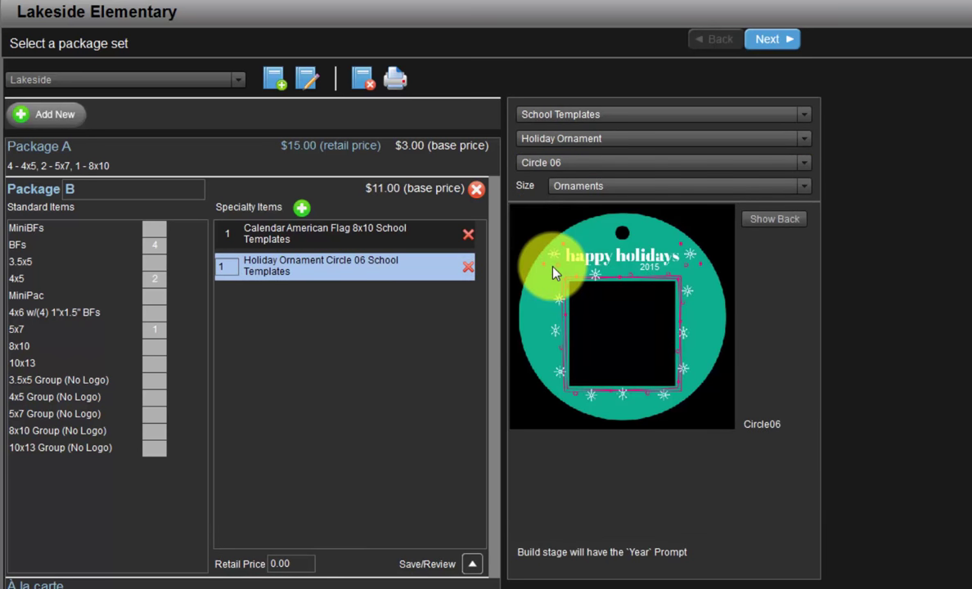
{"action": "left_click", "coordinate": [777, 219]}
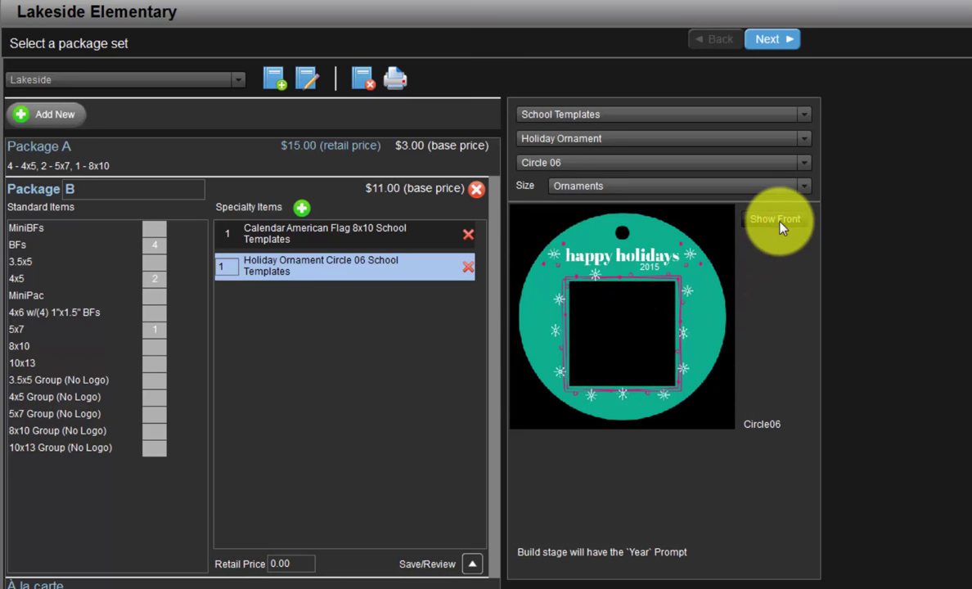
{"action": "left_click", "coordinate": [777, 221]}
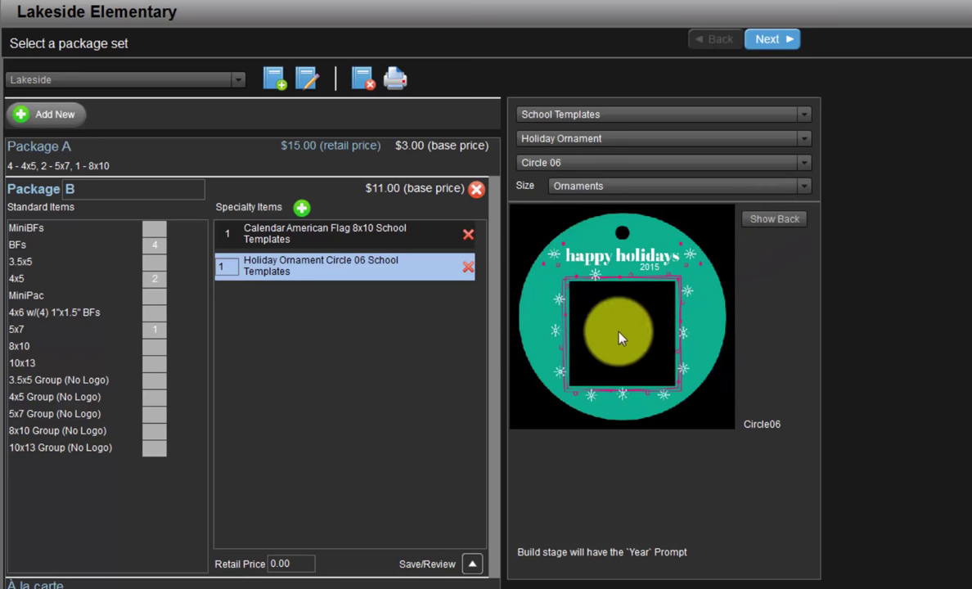
{"action": "left_click", "coordinate": [298, 563]}
{"action": "type", "text": "25.00"}
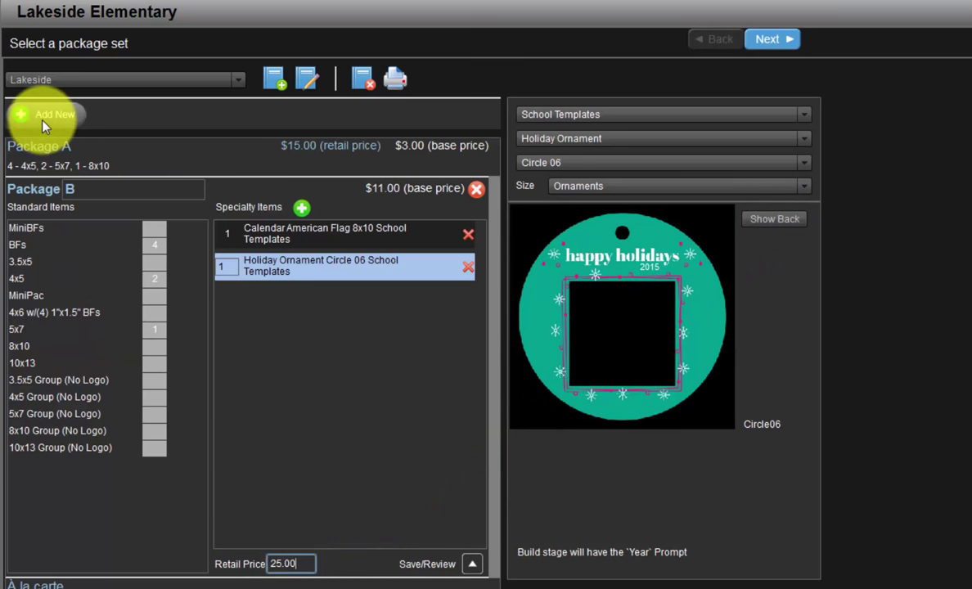
Step: Add Package C with a Copyright CD category specialty item using the Copyright CD template
{"action": "left_click", "coordinate": [38, 113]}
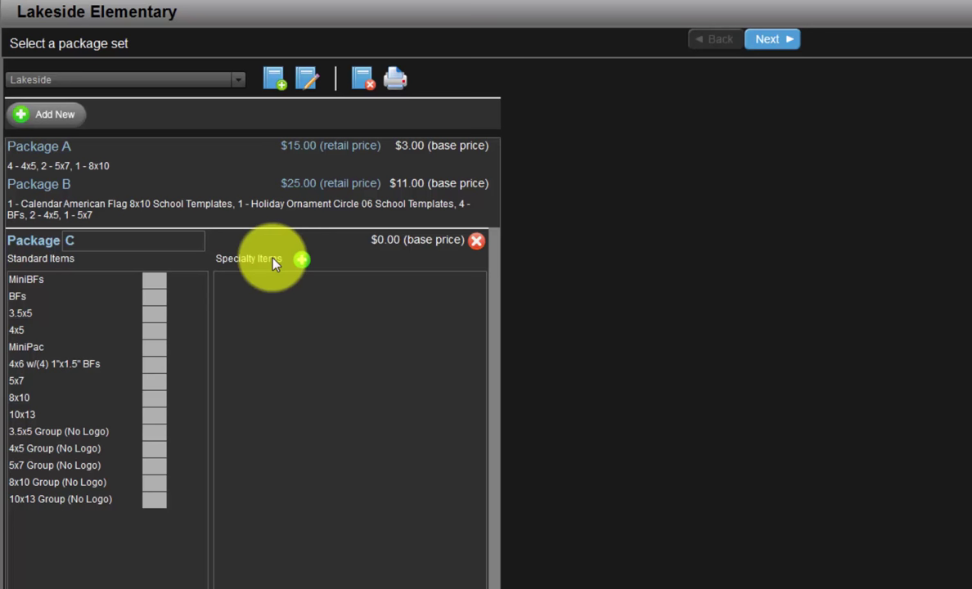
{"action": "left_click", "coordinate": [300, 260]}
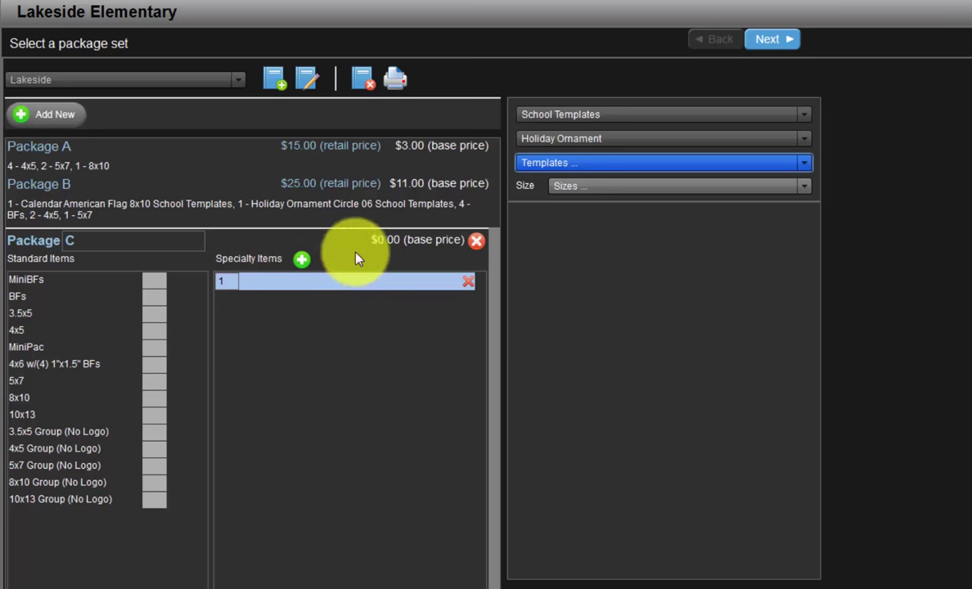
{"action": "left_click", "coordinate": [601, 139]}
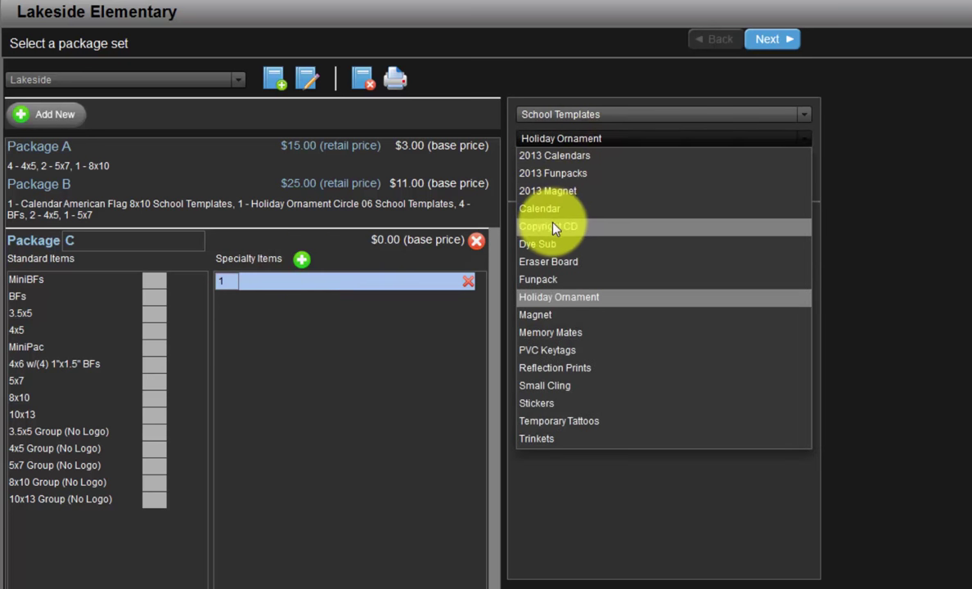
{"action": "left_click", "coordinate": [554, 225]}
{"action": "left_click", "coordinate": [577, 163]}
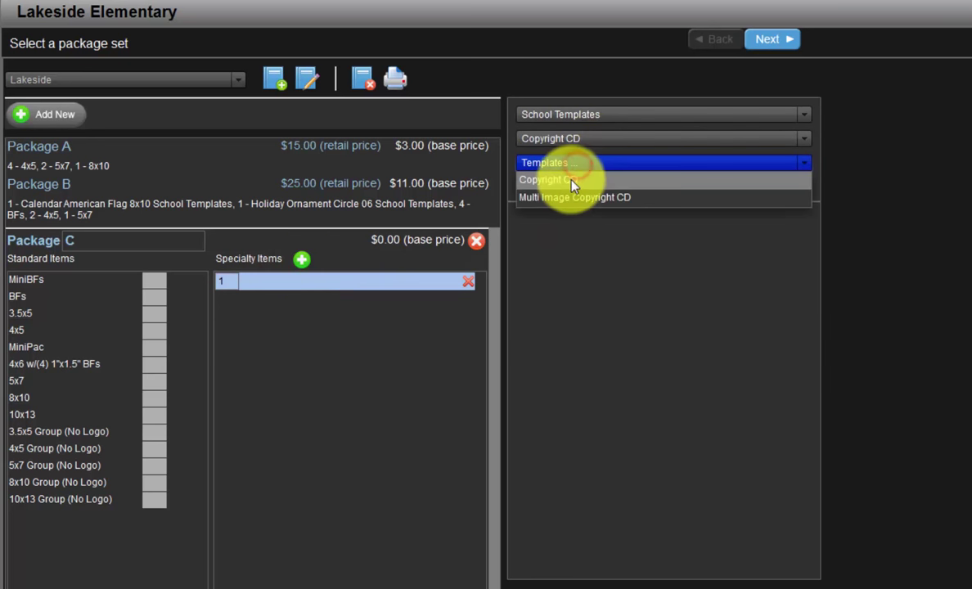
{"action": "left_click", "coordinate": [570, 180]}
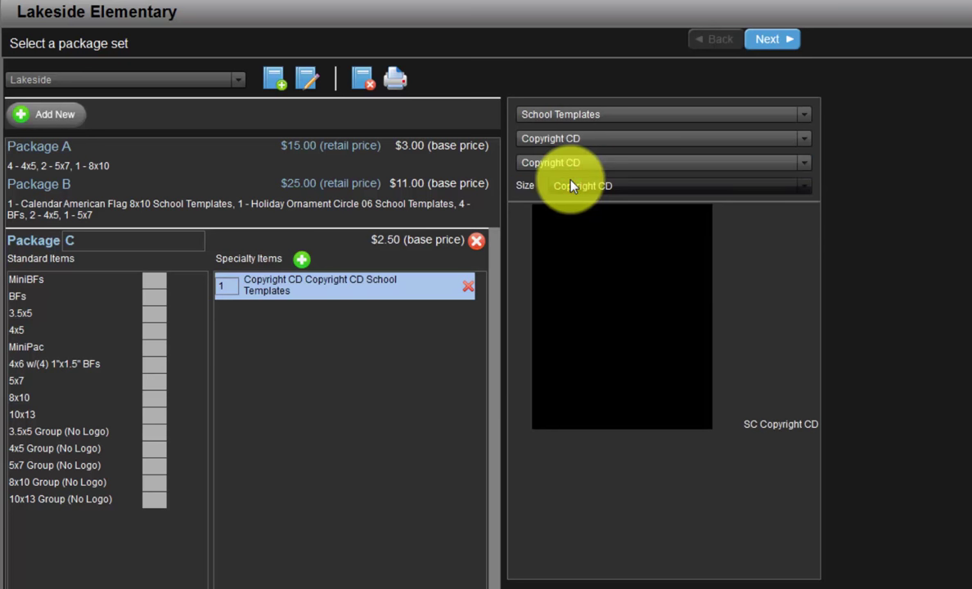
Step: Add a PVC Keytags specialty item using the Key Tag Style 4 template
{"action": "left_click", "coordinate": [301, 259]}
{"action": "left_click", "coordinate": [565, 138]}
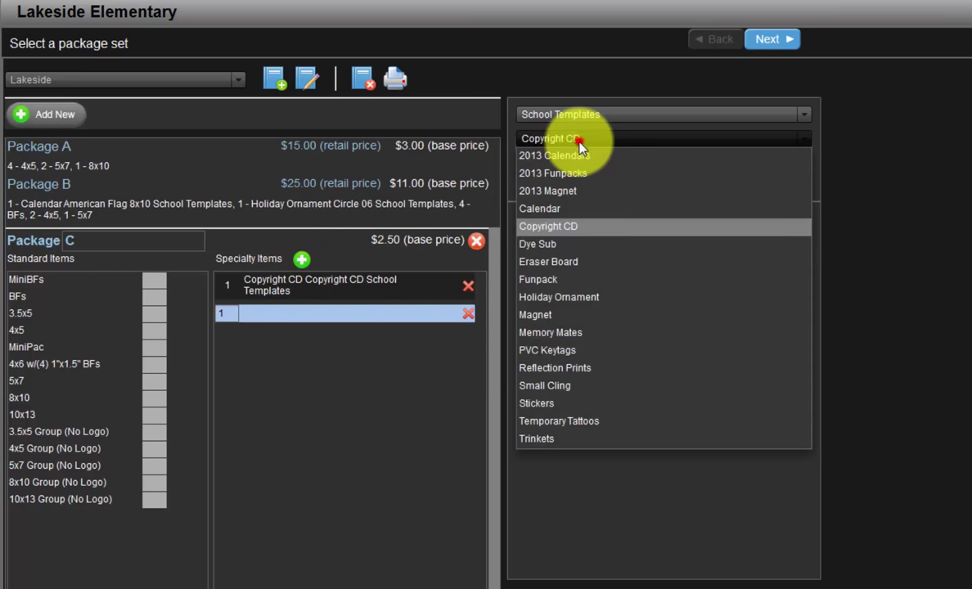
{"action": "left_click", "coordinate": [555, 350]}
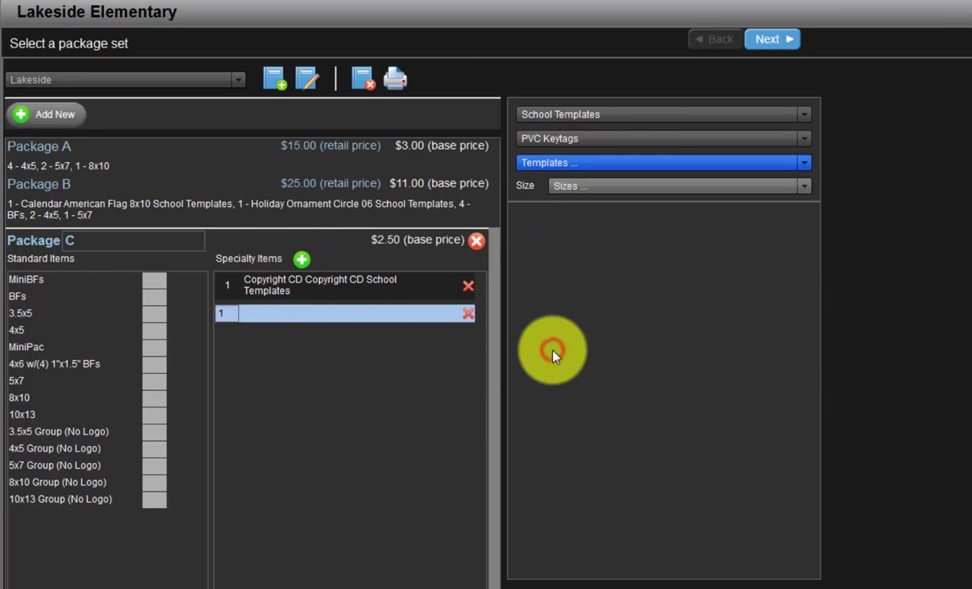
{"action": "left_click", "coordinate": [631, 163]}
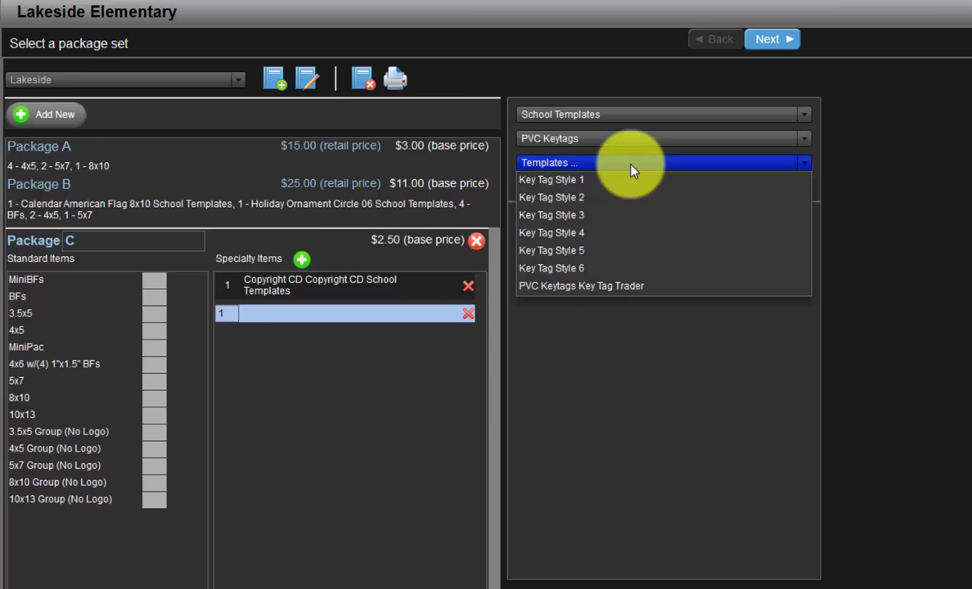
{"action": "left_click", "coordinate": [564, 233]}
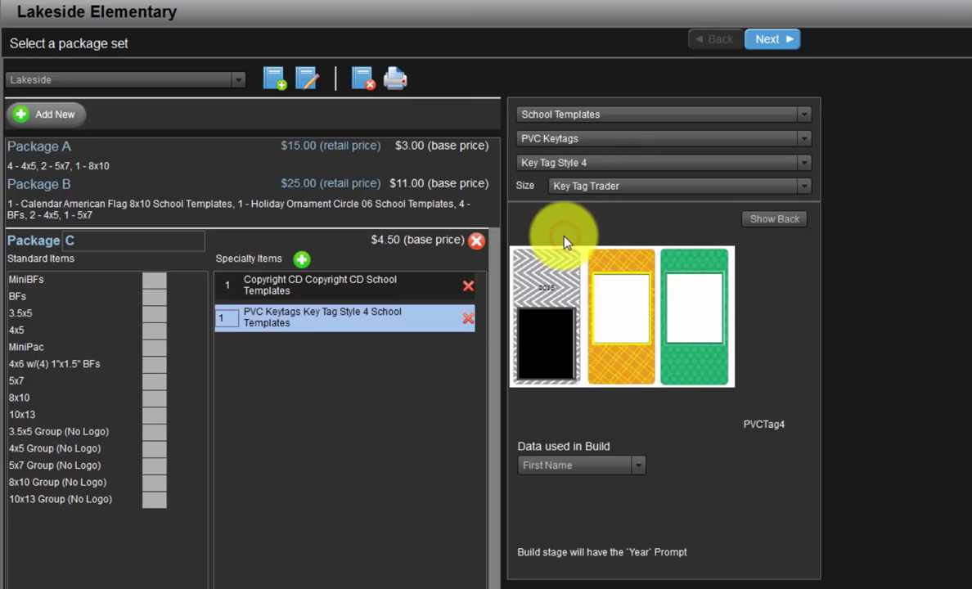
{"action": "left_click", "coordinate": [761, 227]}
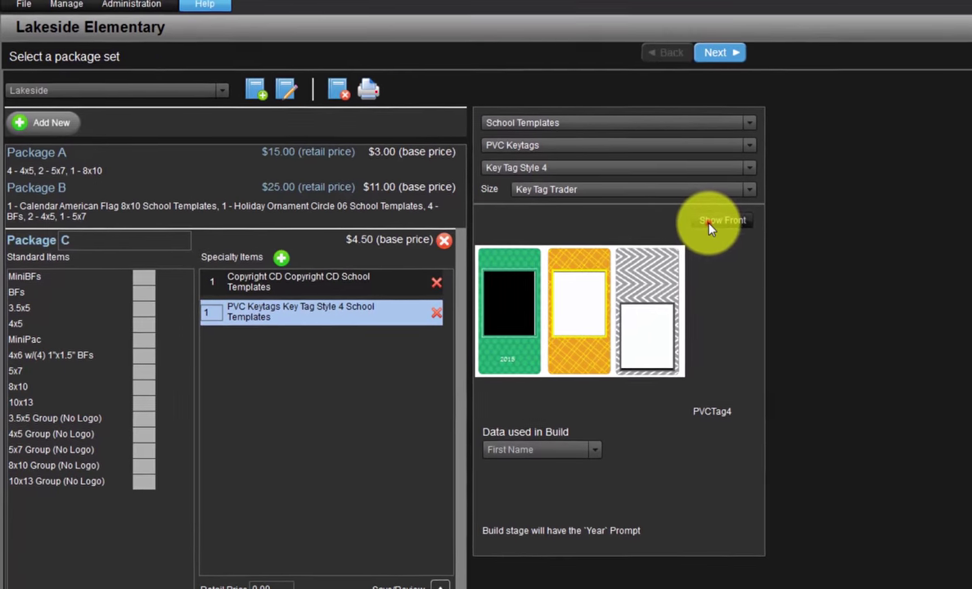
{"action": "left_click", "coordinate": [761, 226]}
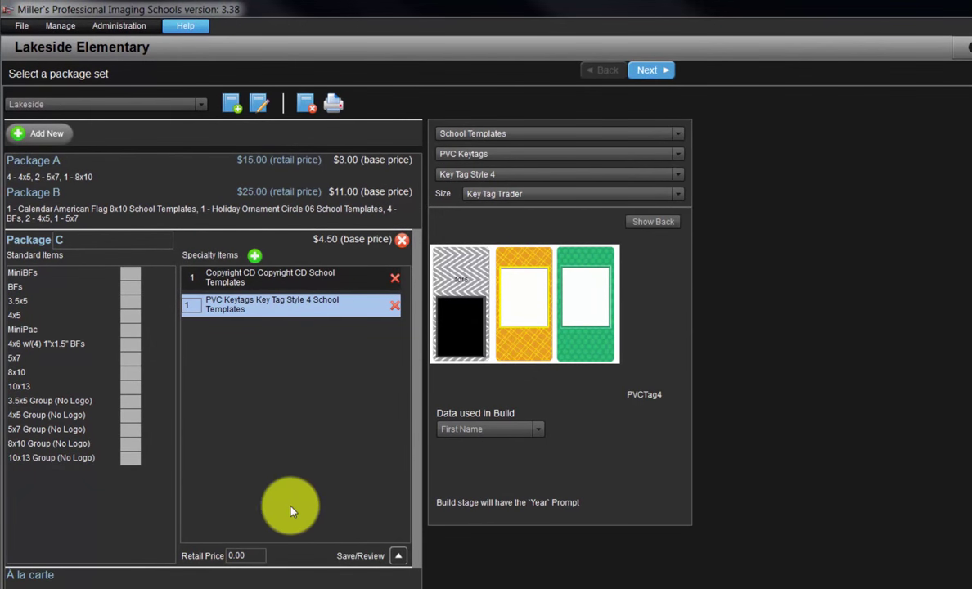
Step: Set Package C's retail price to 25.00, then save and review the packages
{"action": "left_click", "coordinate": [242, 555]}
{"action": "type", "text": "25.00"}
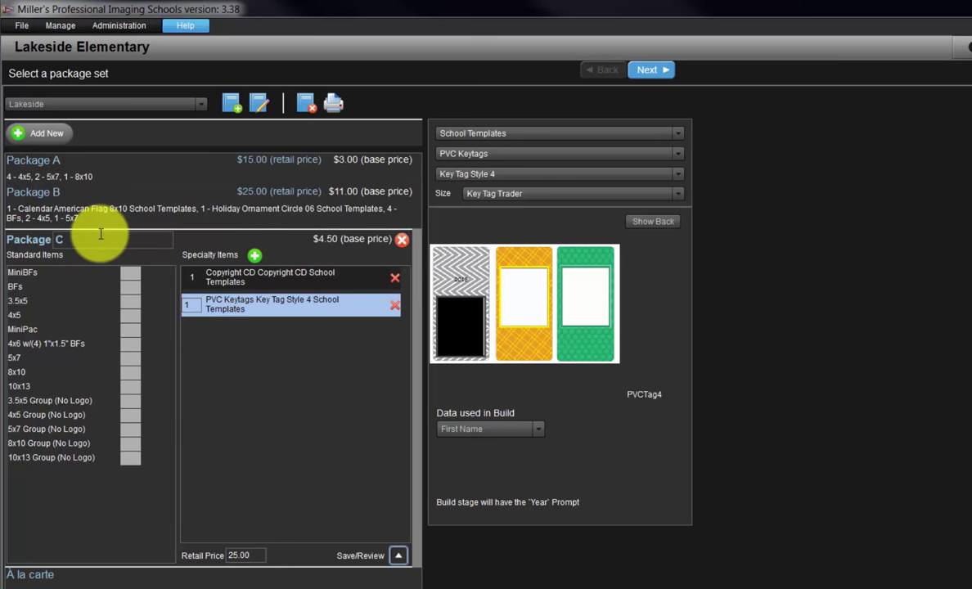
{"action": "left_click", "coordinate": [398, 556]}
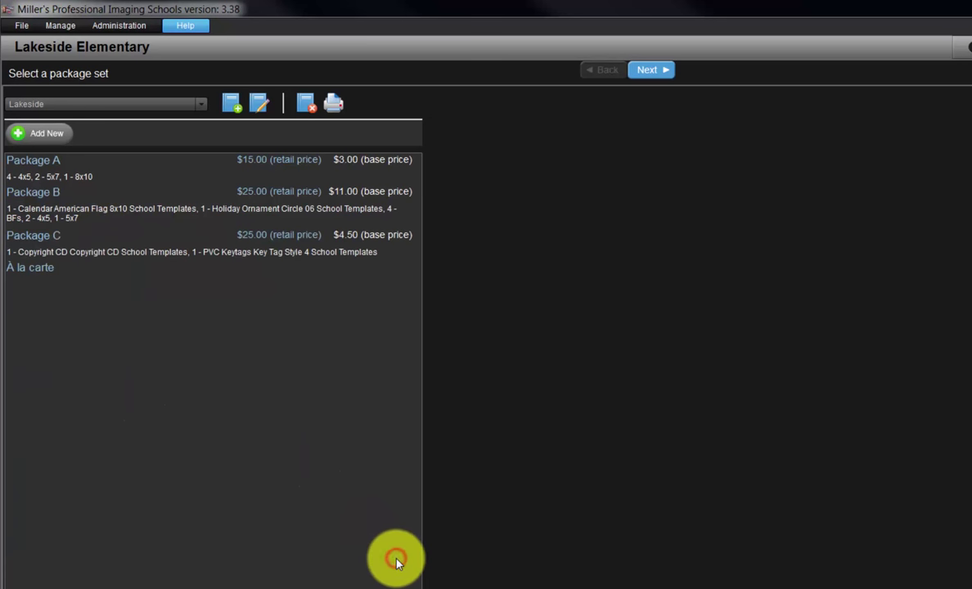
{"action": "left_click", "coordinate": [671, 71]}
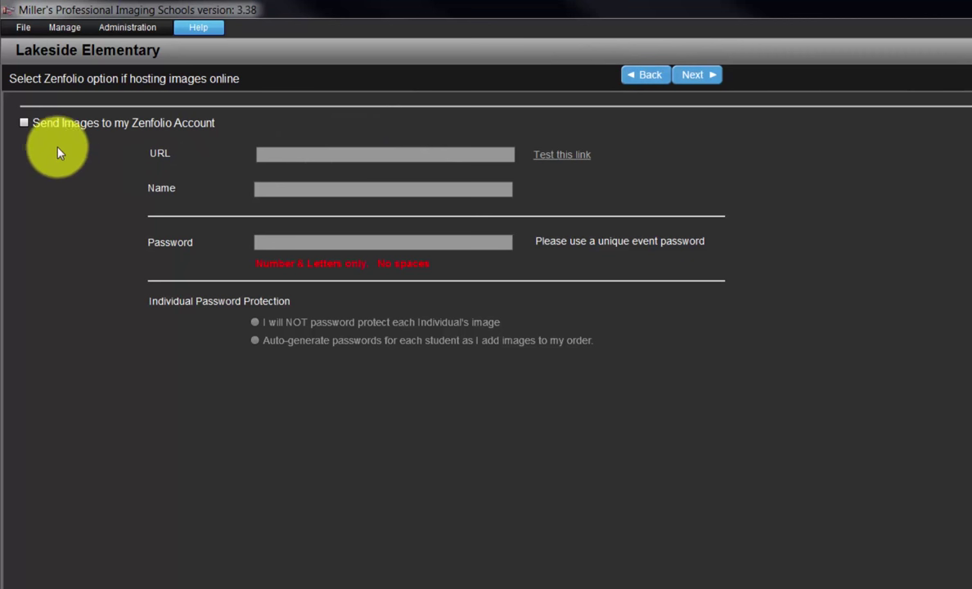
Step: Enable sending images to a Zenfolio account, fill the URL, name and password fields, and continue
{"action": "left_click", "coordinate": [26, 123]}
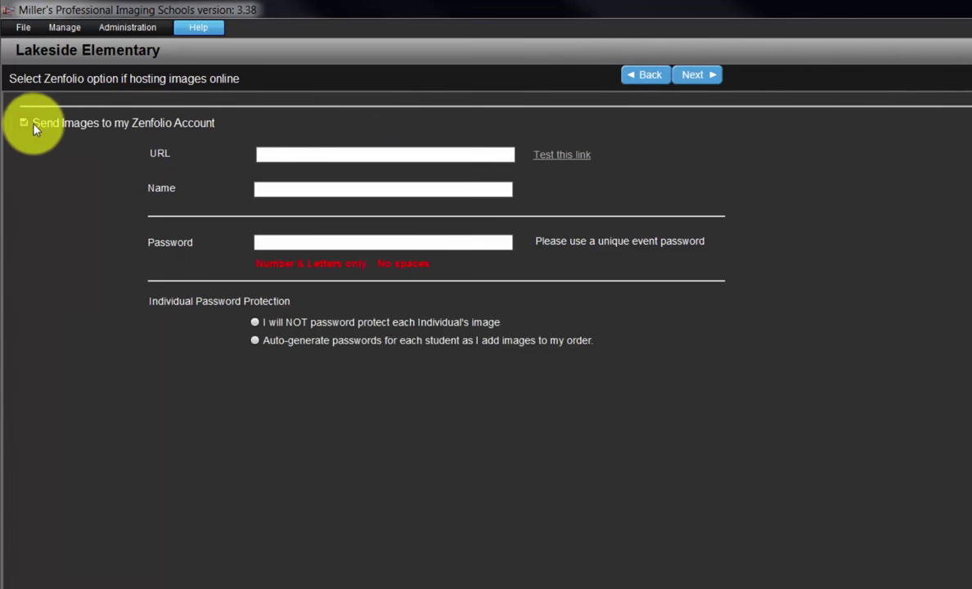
{"action": "left_click", "coordinate": [263, 153]}
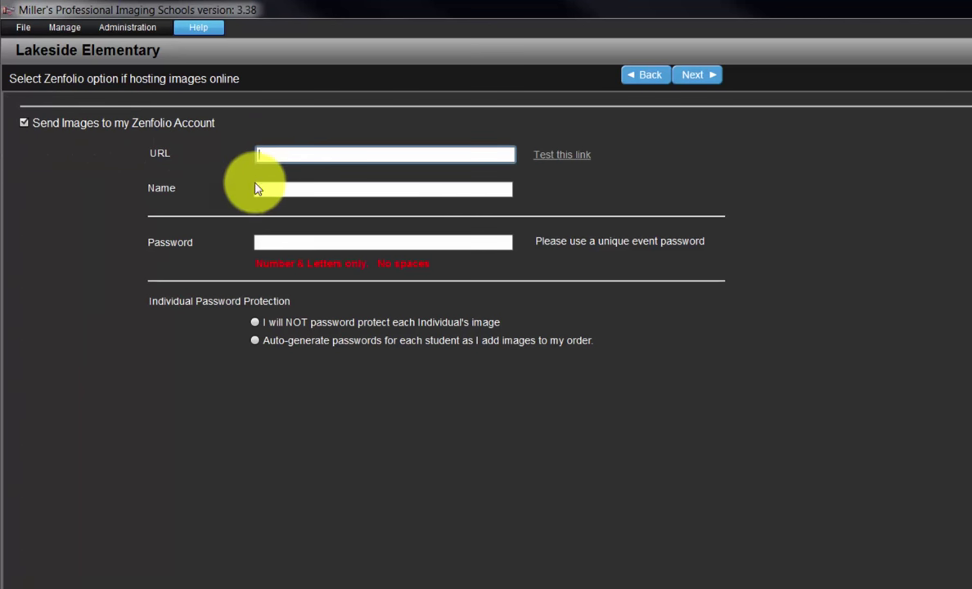
{"action": "left_click", "coordinate": [257, 188]}
{"action": "left_click", "coordinate": [270, 239]}
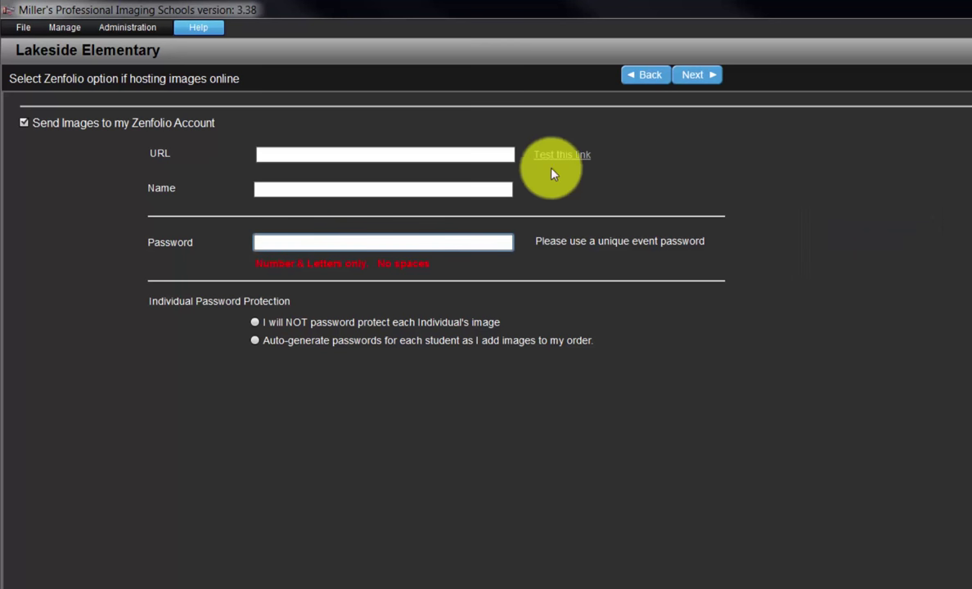
{"action": "left_click", "coordinate": [693, 78]}
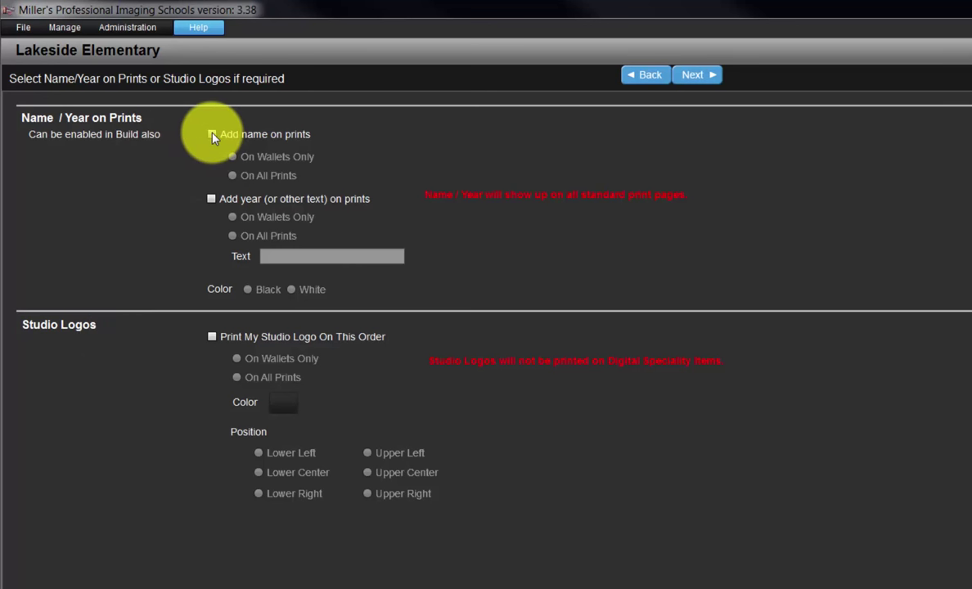
Step: Set the 2015 year text to print in white on all prints, then switch year printing back off
{"action": "left_click", "coordinate": [211, 200]}
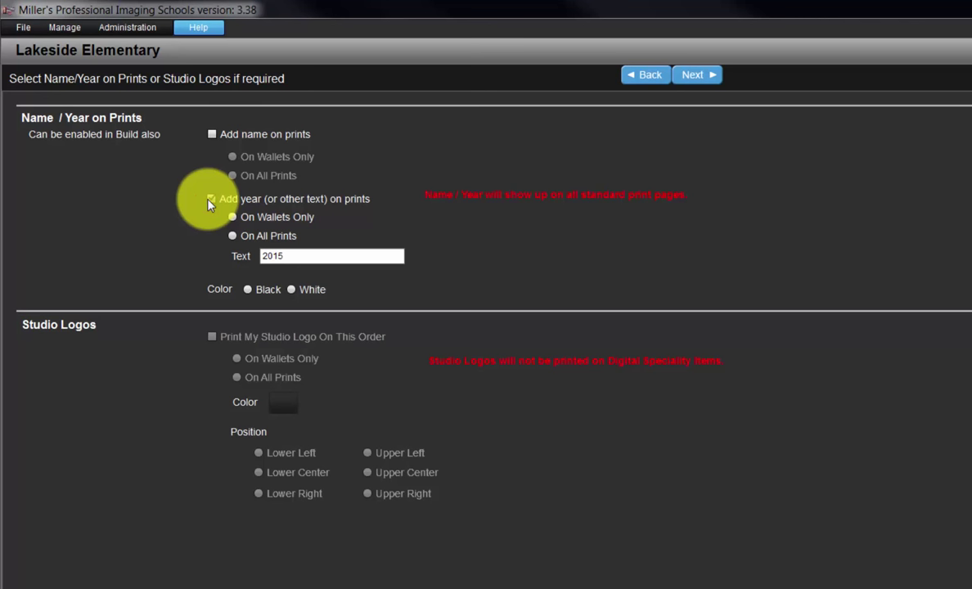
{"action": "left_click", "coordinate": [230, 237]}
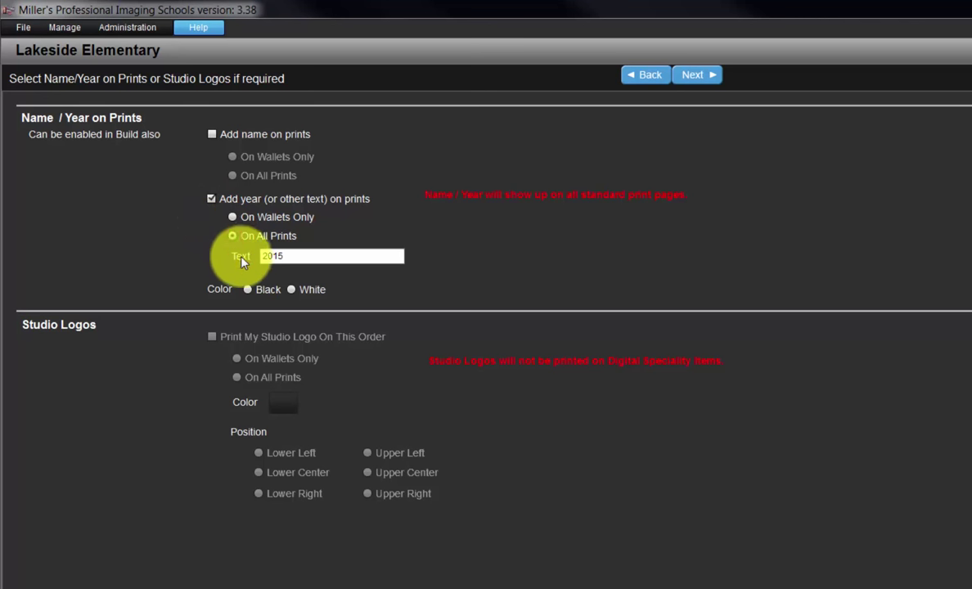
{"action": "left_click", "coordinate": [291, 291]}
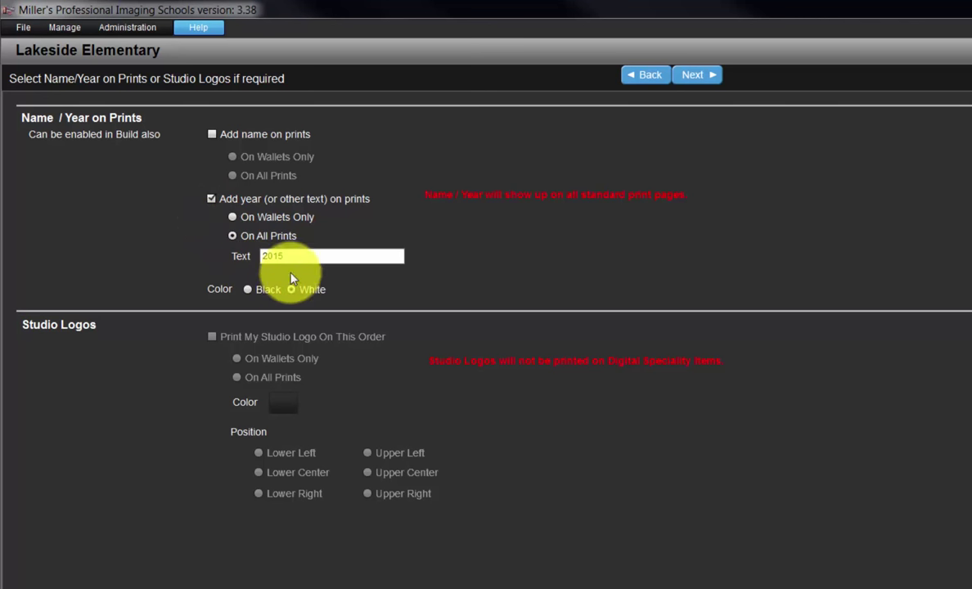
{"action": "left_click", "coordinate": [290, 257]}
{"action": "double_click", "coordinate": [289, 258]}
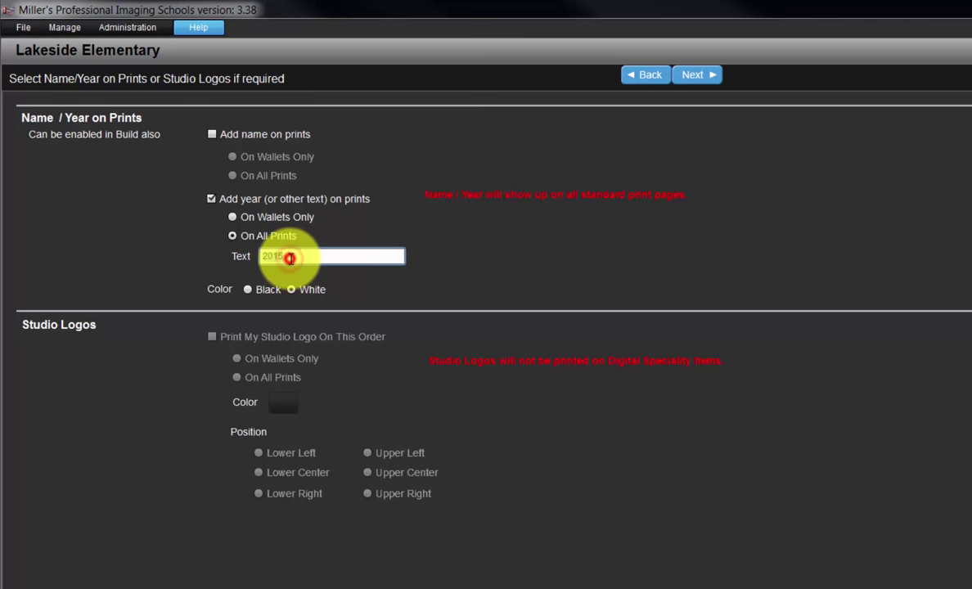
{"action": "left_click", "coordinate": [211, 199]}
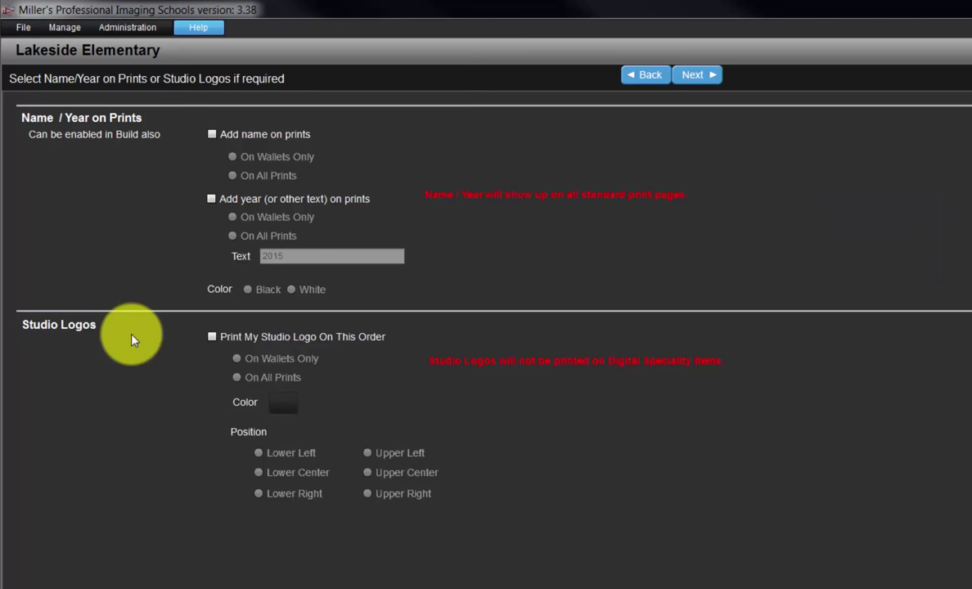
Step: Set the studio logo to wallets only, green, Lower Right, then turn logo printing off again
{"action": "left_click", "coordinate": [211, 337]}
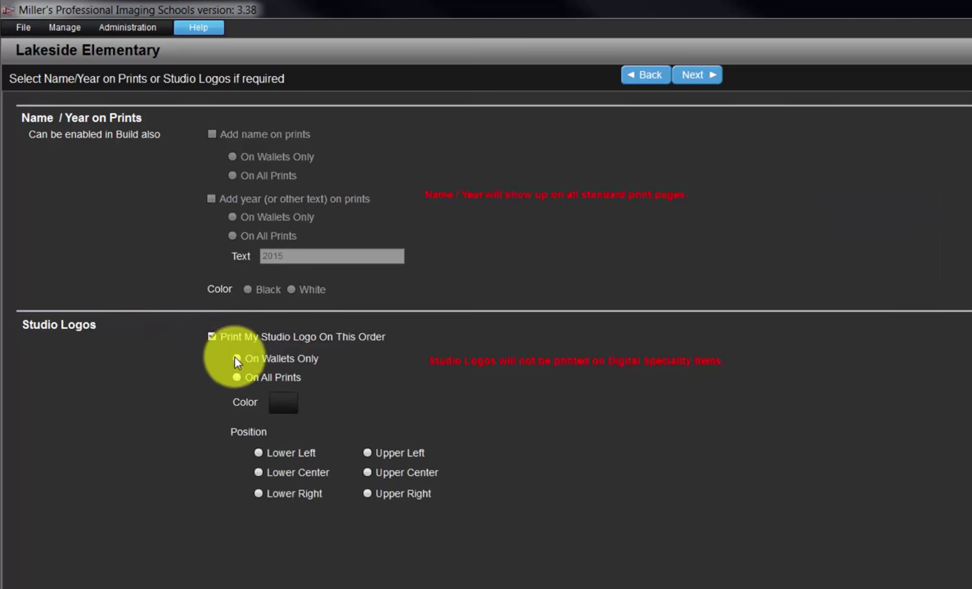
{"action": "left_click", "coordinate": [237, 359]}
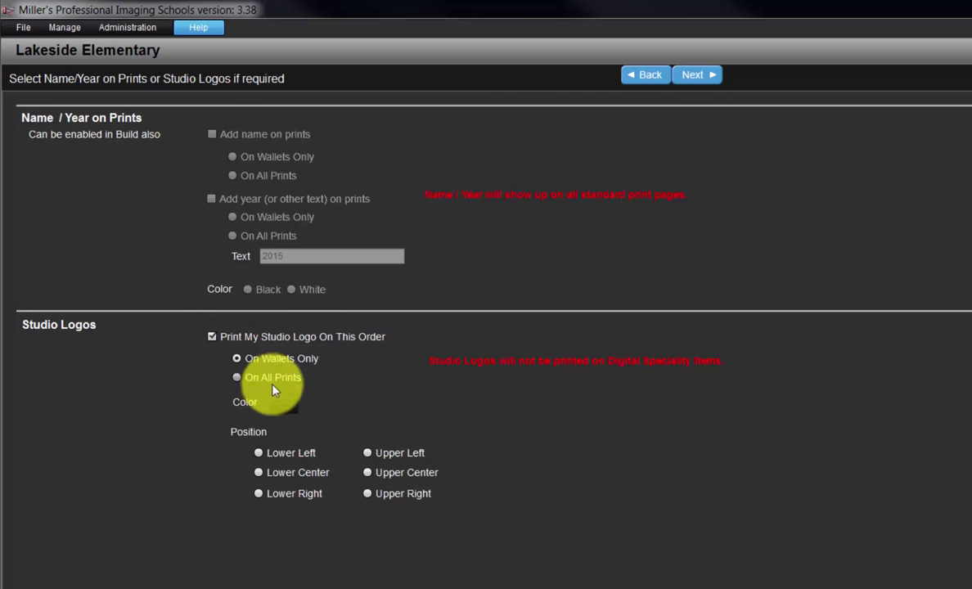
{"action": "left_click", "coordinate": [278, 401]}
{"action": "left_click", "coordinate": [276, 433]}
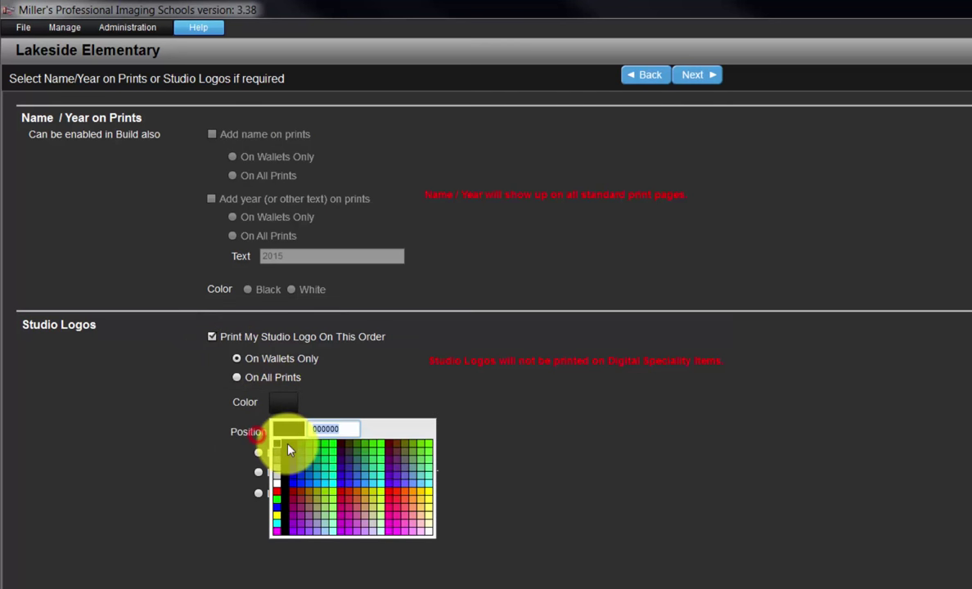
{"action": "left_click", "coordinate": [331, 449]}
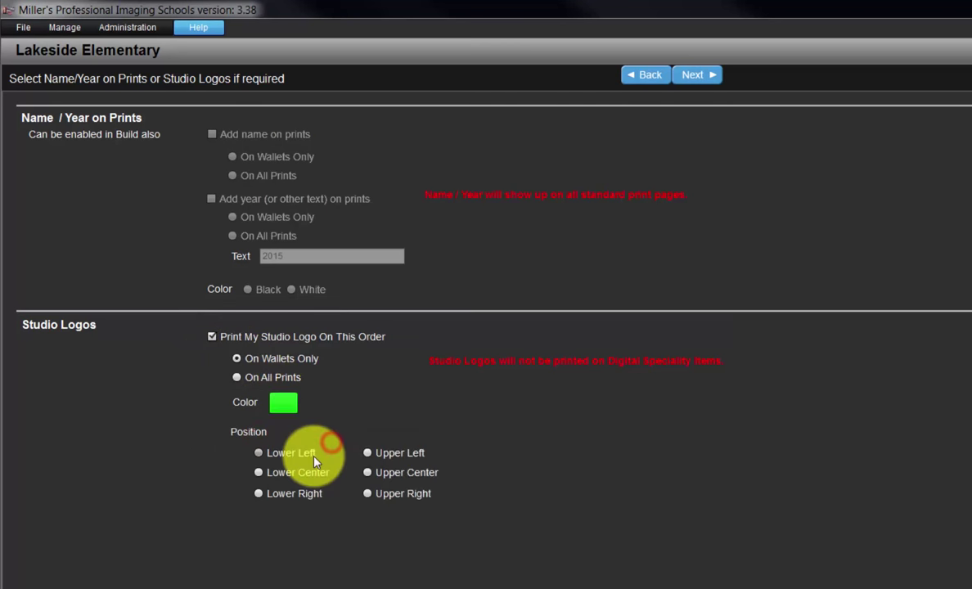
{"action": "left_click", "coordinate": [276, 494]}
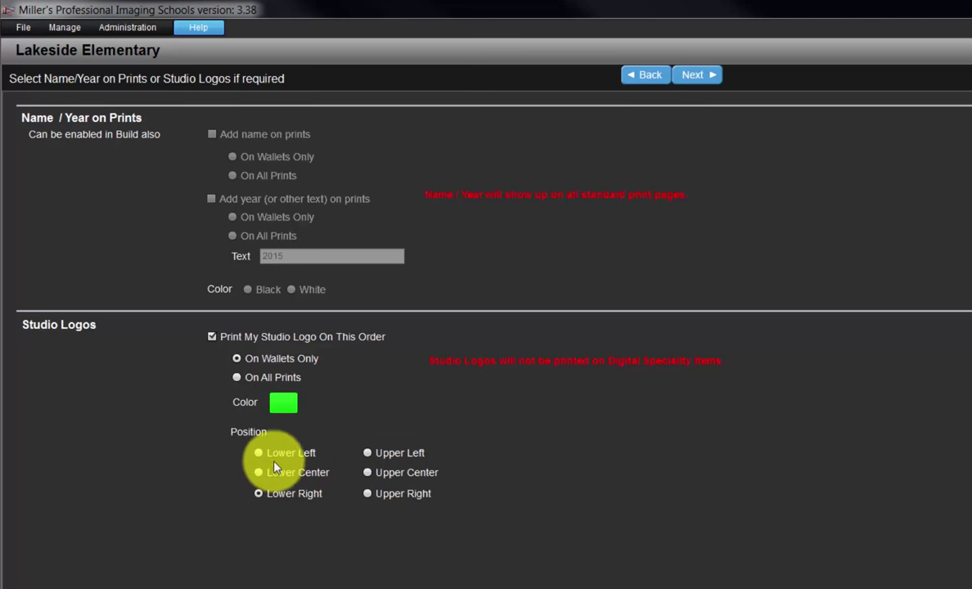
{"action": "left_click", "coordinate": [212, 337]}
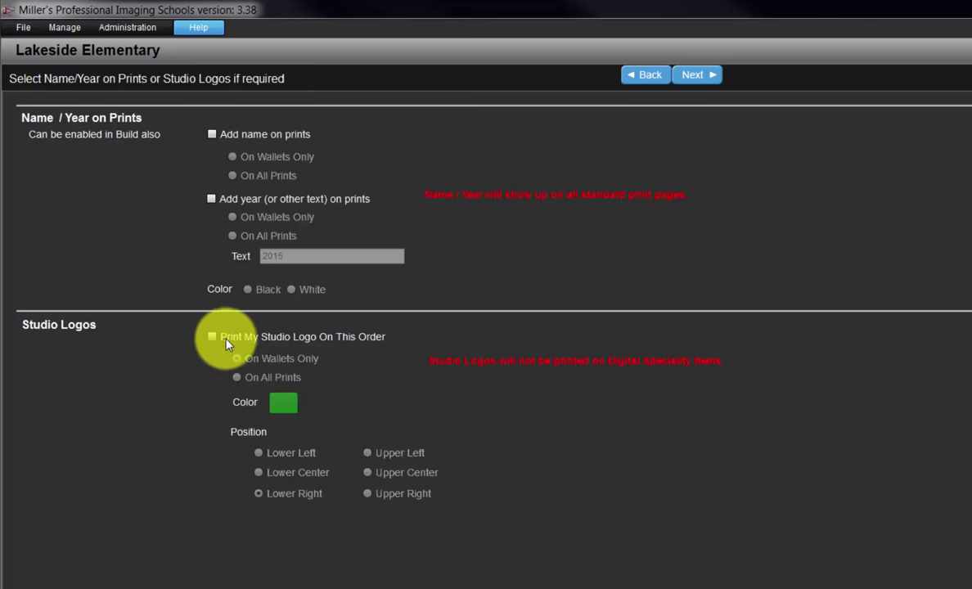
Step: Advance to Service Items, add an empty service item line, dismiss the notice, and list item types
{"action": "left_click", "coordinate": [703, 77]}
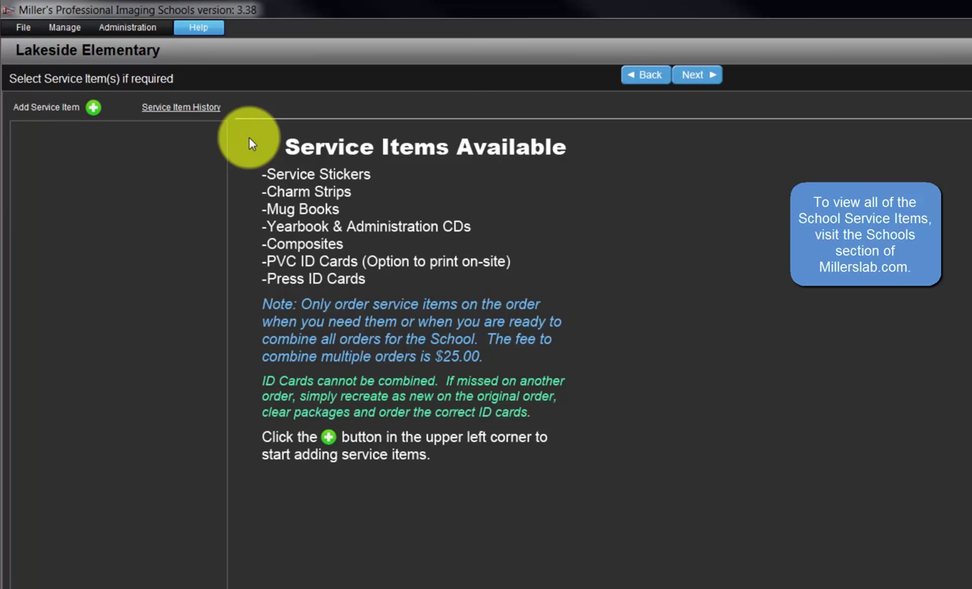
{"action": "left_click", "coordinate": [95, 109]}
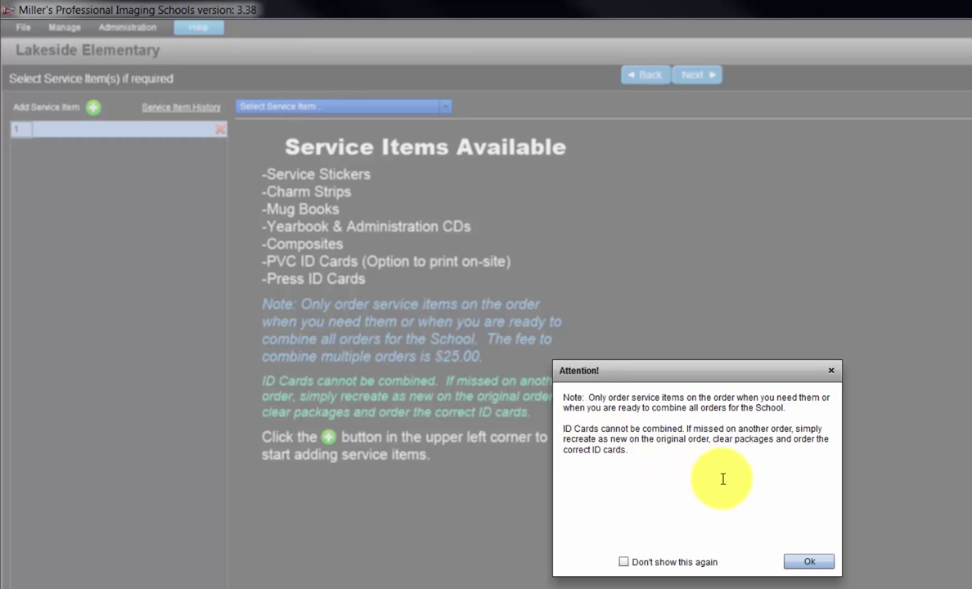
{"action": "left_click", "coordinate": [806, 563]}
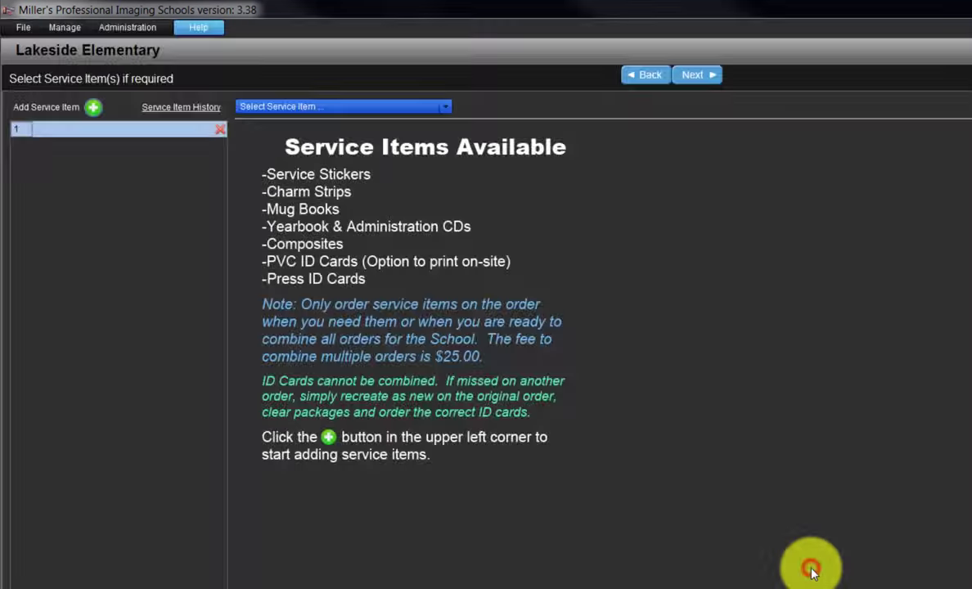
{"action": "left_click", "coordinate": [446, 106]}
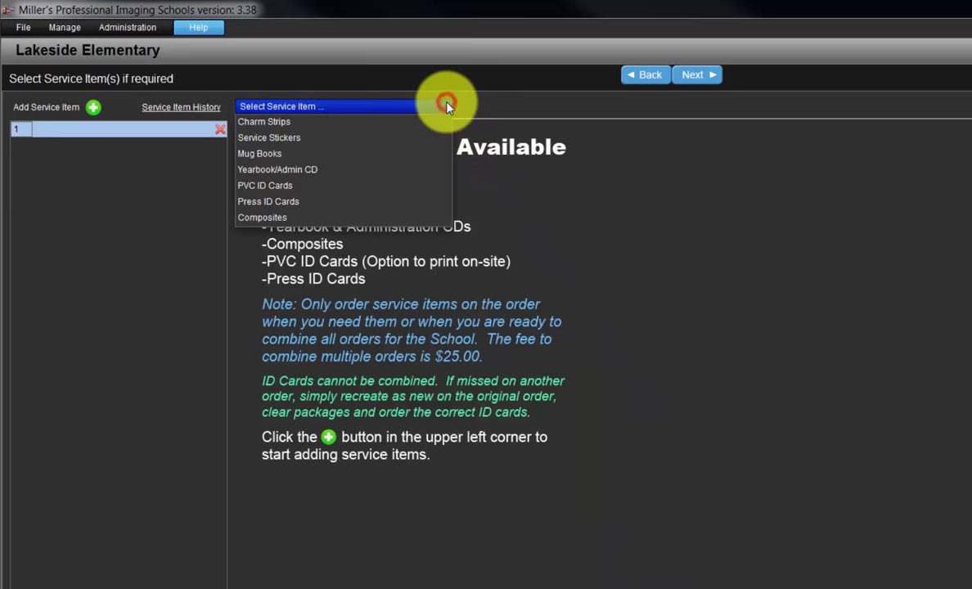
Step: Make the service item PVC ID Cards using the Light Texture No logo template
{"action": "left_click", "coordinate": [374, 187]}
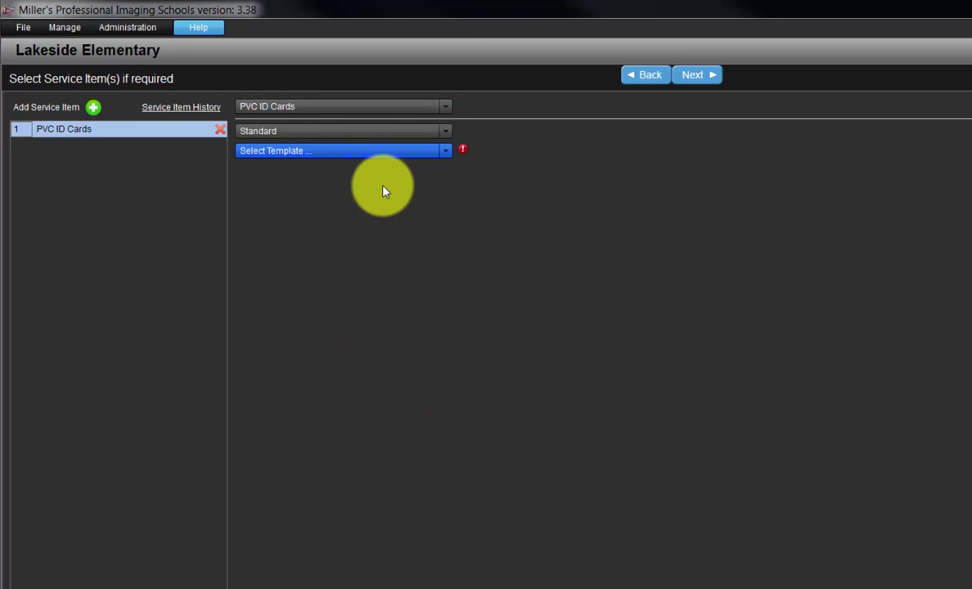
{"action": "left_click", "coordinate": [374, 151]}
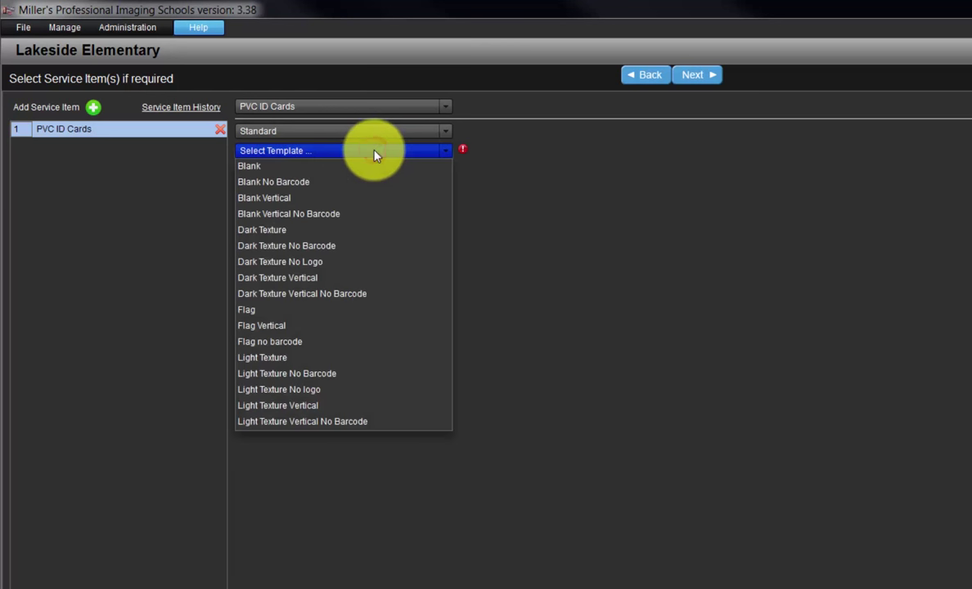
{"action": "left_click", "coordinate": [310, 312]}
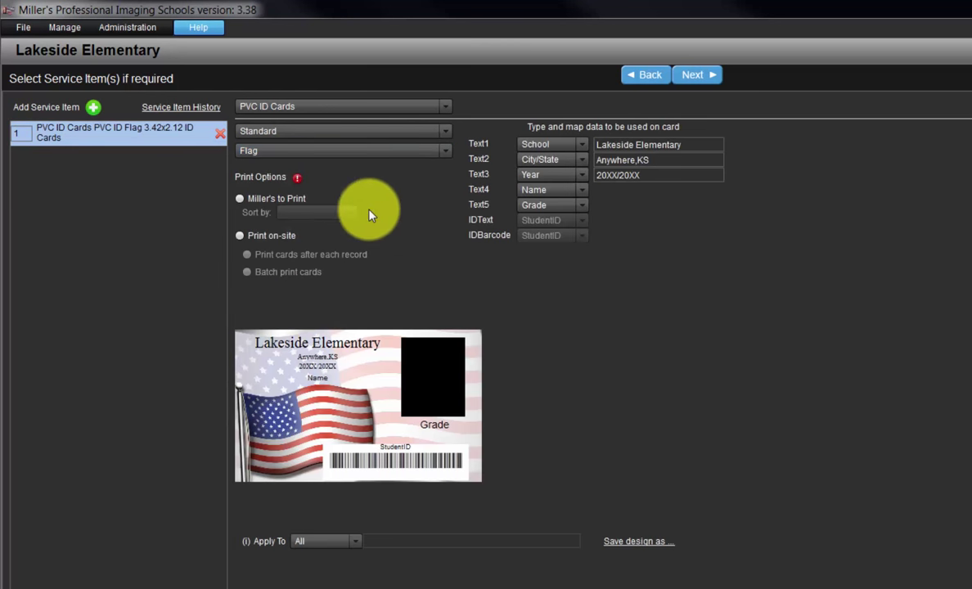
{"action": "left_click", "coordinate": [423, 150]}
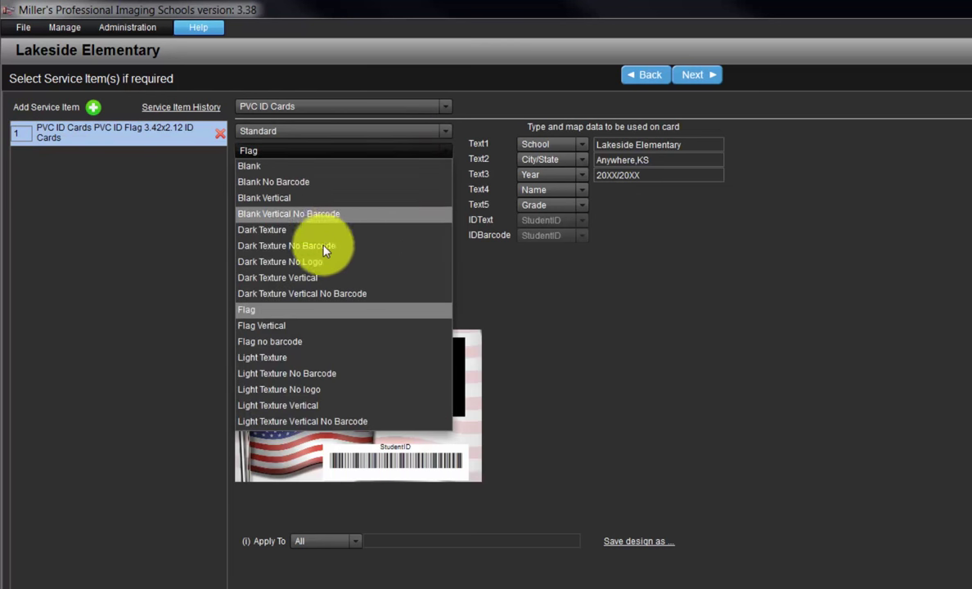
{"action": "left_click", "coordinate": [286, 389]}
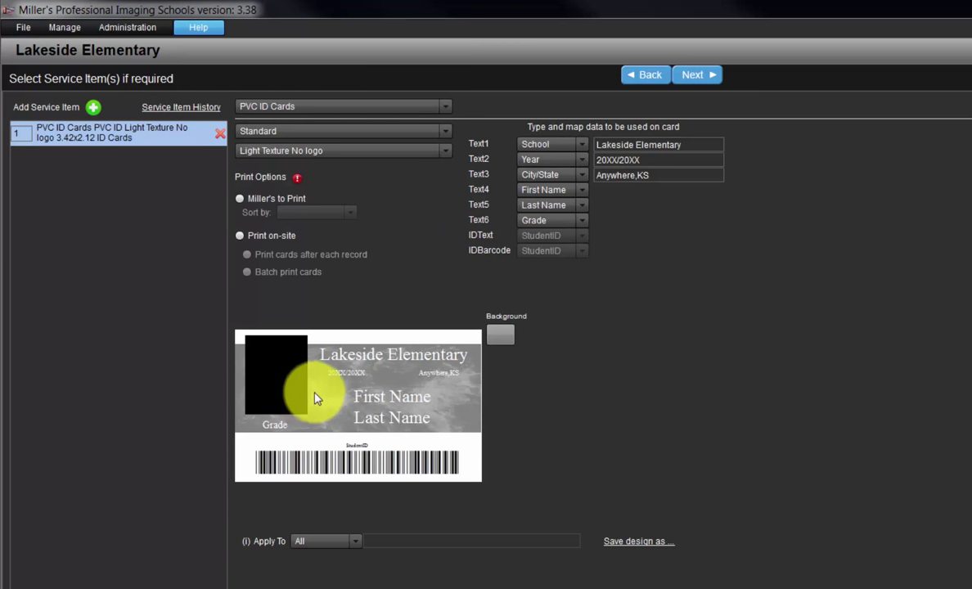
Step: Enter an RGB value (0099FF) for the card background, then bring up the background swatches
{"action": "left_click", "coordinate": [502, 335]}
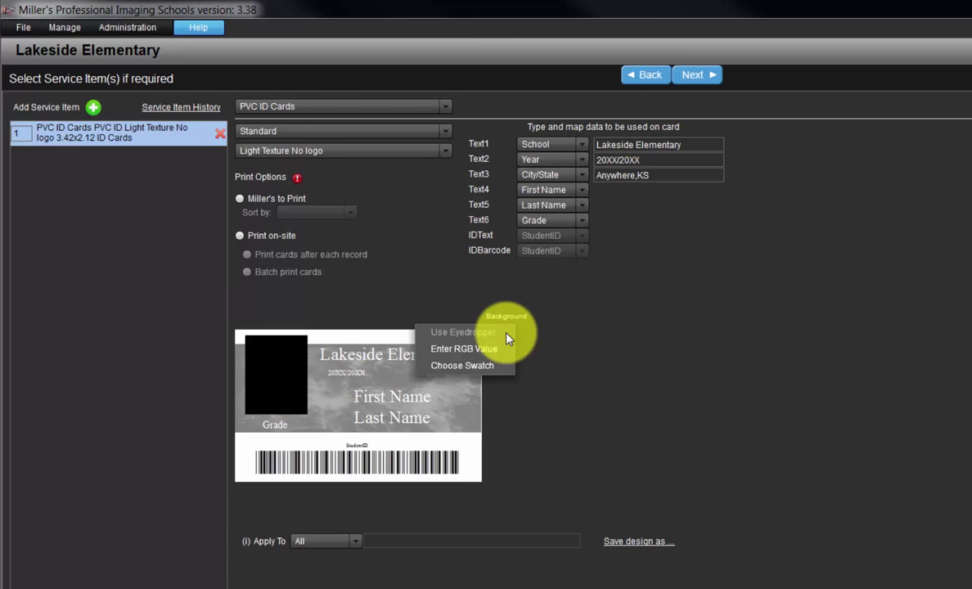
{"action": "left_click", "coordinate": [445, 348]}
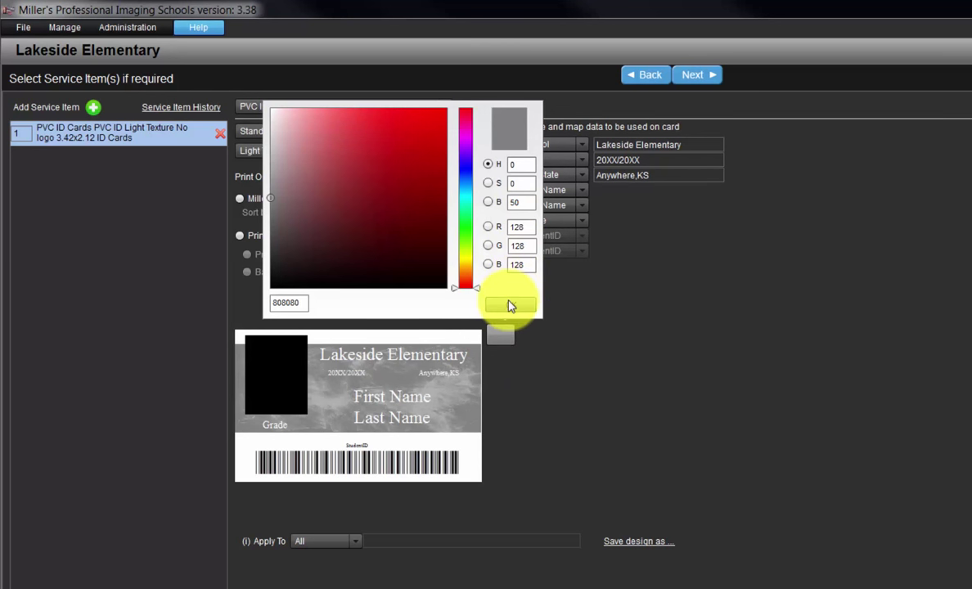
{"action": "left_click", "coordinate": [509, 303]}
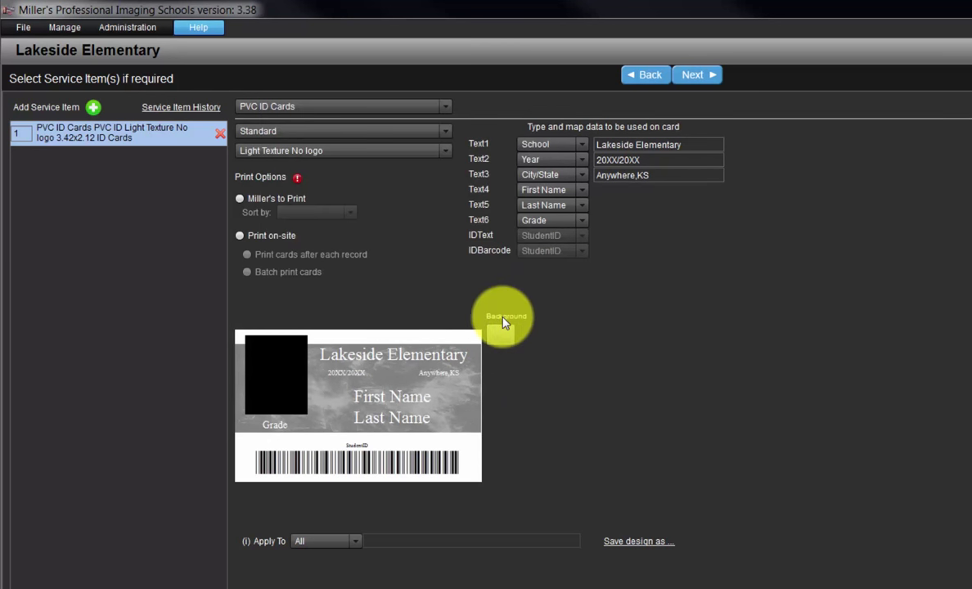
{"action": "left_click", "coordinate": [499, 334]}
{"action": "left_click", "coordinate": [463, 367]}
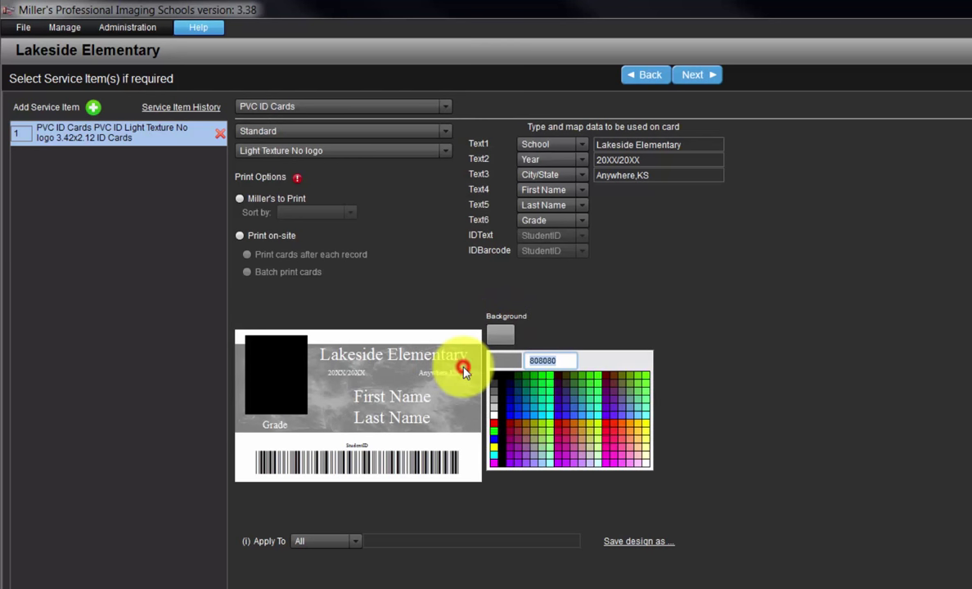
Step: Pick a blue card background, set the cards to Miller's to Print, and sort by Teacher
{"action": "left_click", "coordinate": [533, 418]}
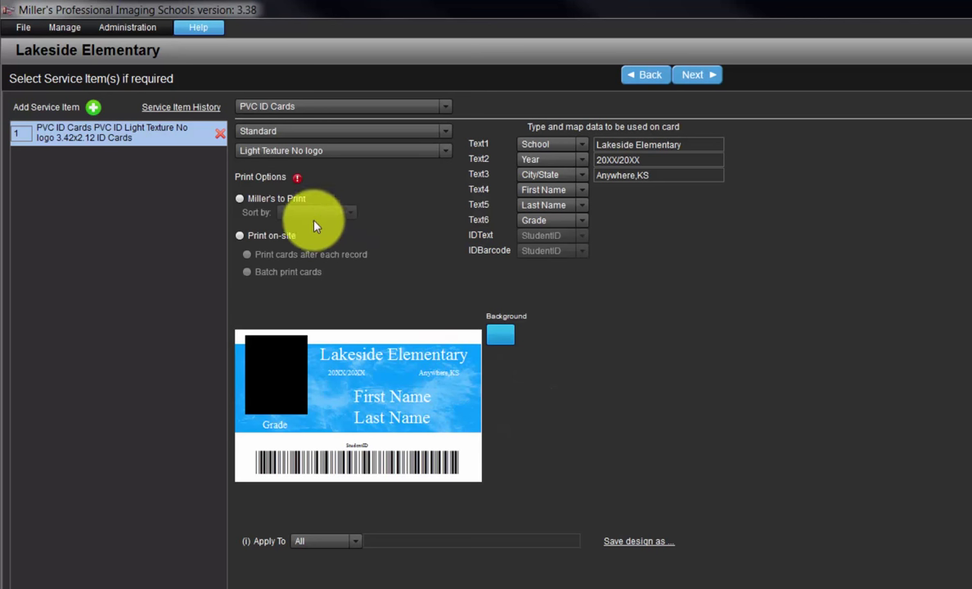
{"action": "left_click", "coordinate": [239, 200]}
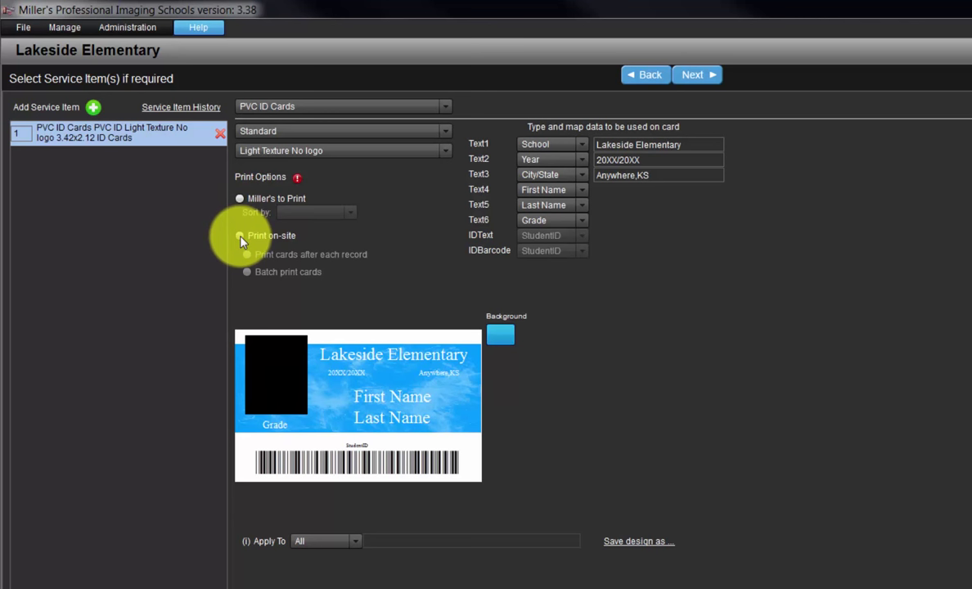
{"action": "left_click", "coordinate": [240, 237]}
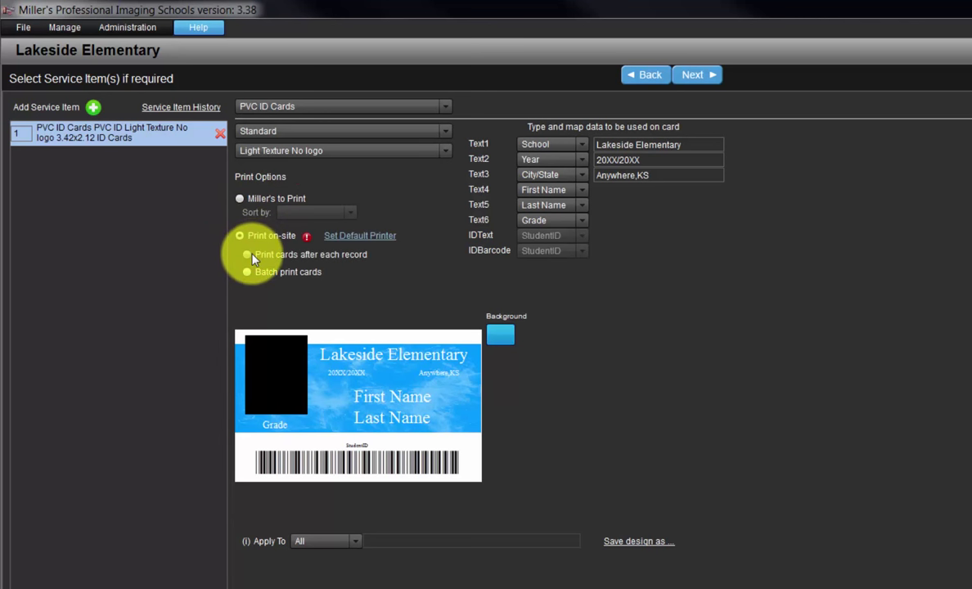
{"action": "left_click", "coordinate": [239, 237]}
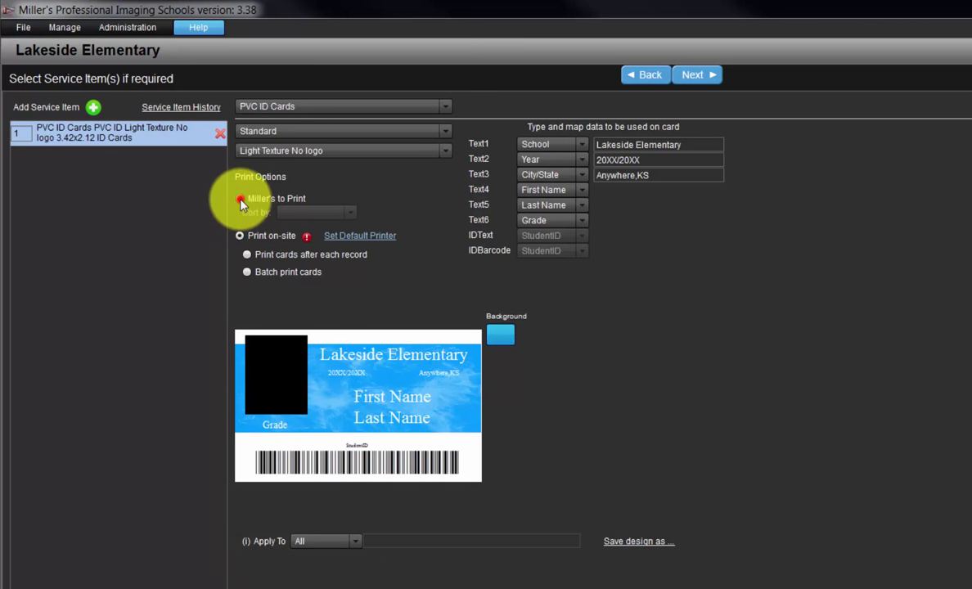
{"action": "left_click", "coordinate": [239, 199]}
{"action": "left_click", "coordinate": [313, 215]}
{"action": "left_click", "coordinate": [309, 245]}
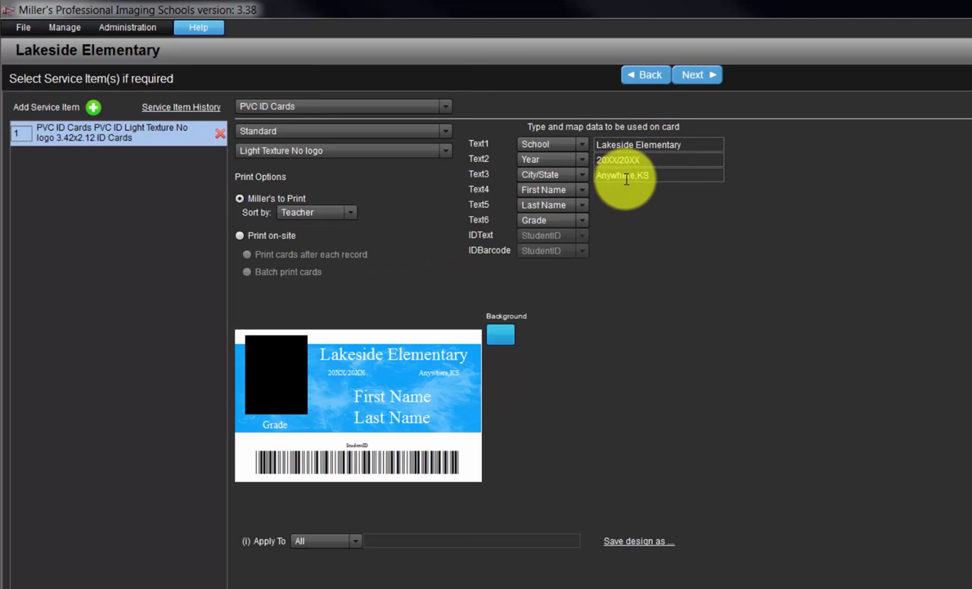
{"action": "left_click", "coordinate": [582, 190]}
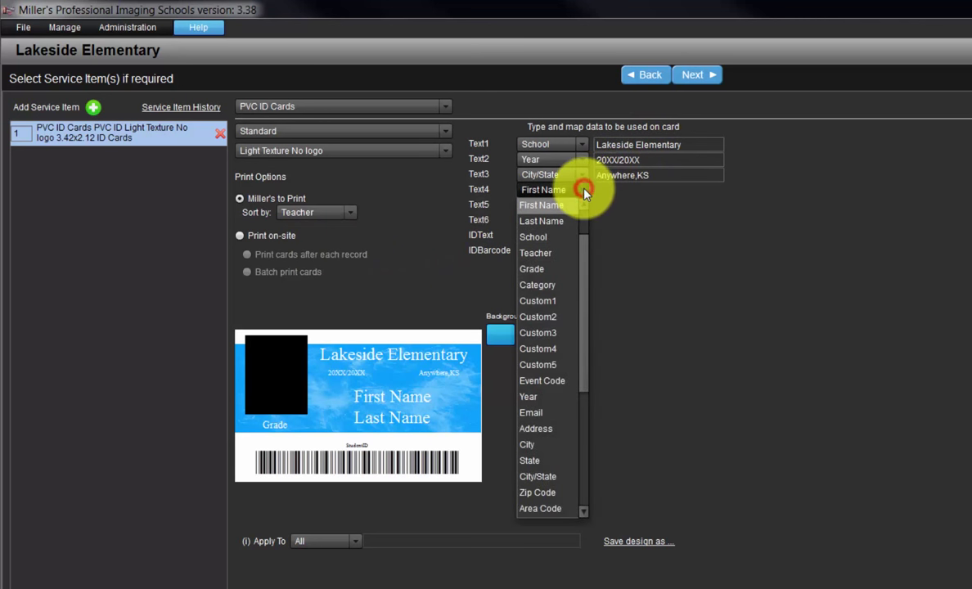
{"action": "left_click", "coordinate": [583, 190]}
{"action": "left_click", "coordinate": [582, 204]}
{"action": "left_click", "coordinate": [584, 205]}
{"action": "left_click", "coordinate": [581, 220]}
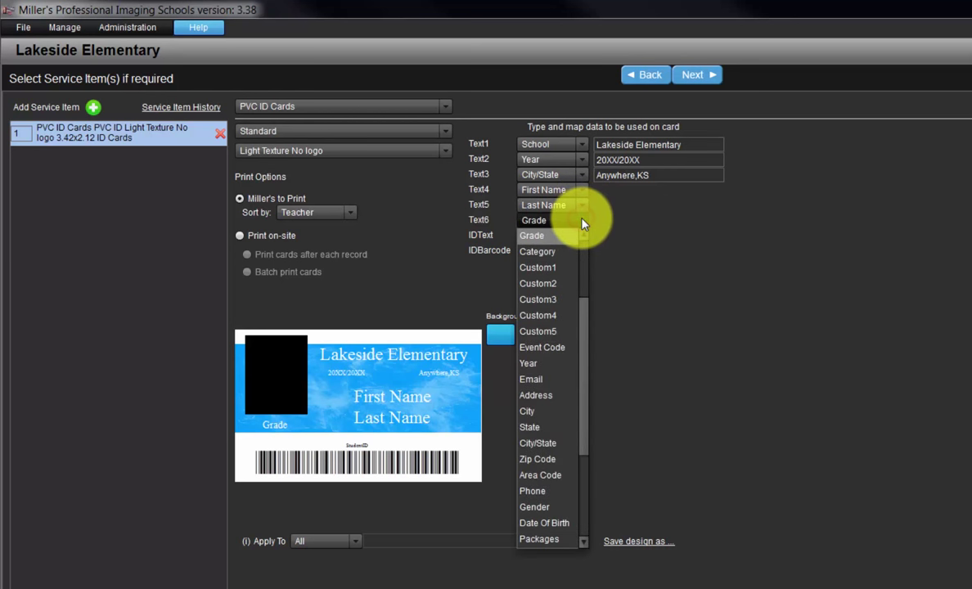
{"action": "left_click", "coordinate": [584, 222]}
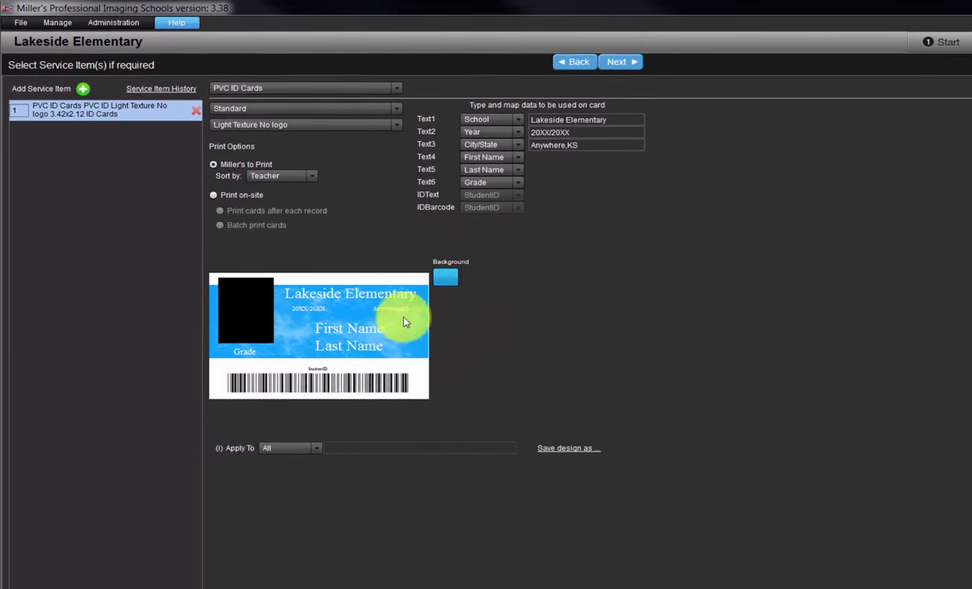
{"action": "left_click", "coordinate": [311, 447]}
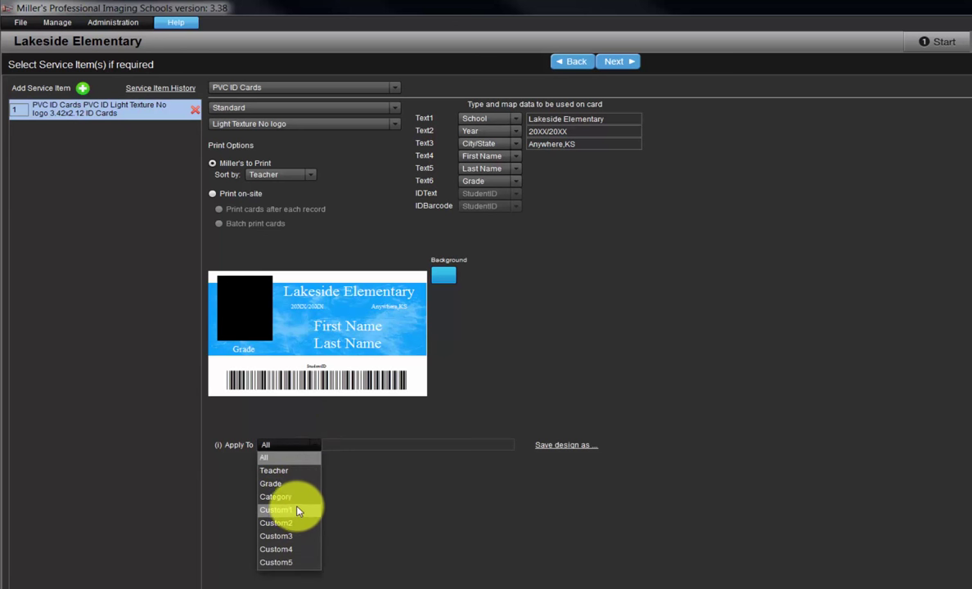
{"action": "left_click", "coordinate": [344, 480]}
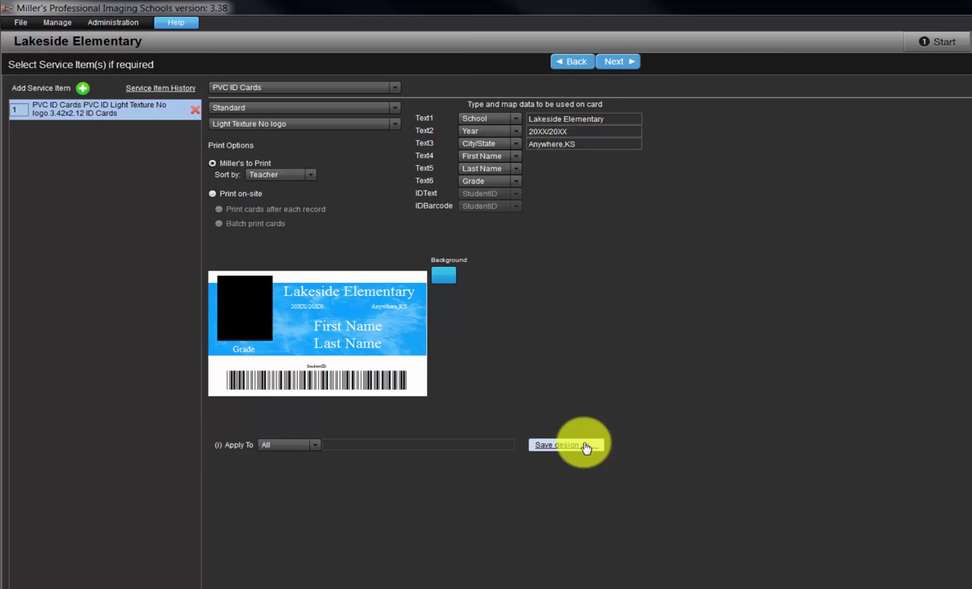
{"action": "left_click", "coordinate": [618, 56]}
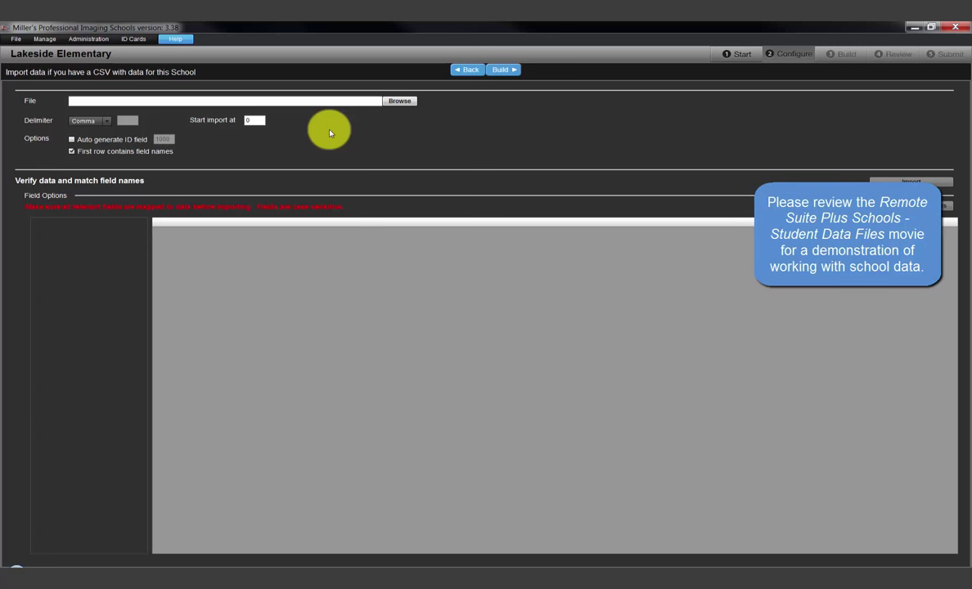
Step: Browse to MeadowlarkDataFile.csv and open it to preview the student rows
{"action": "left_click", "coordinate": [391, 102]}
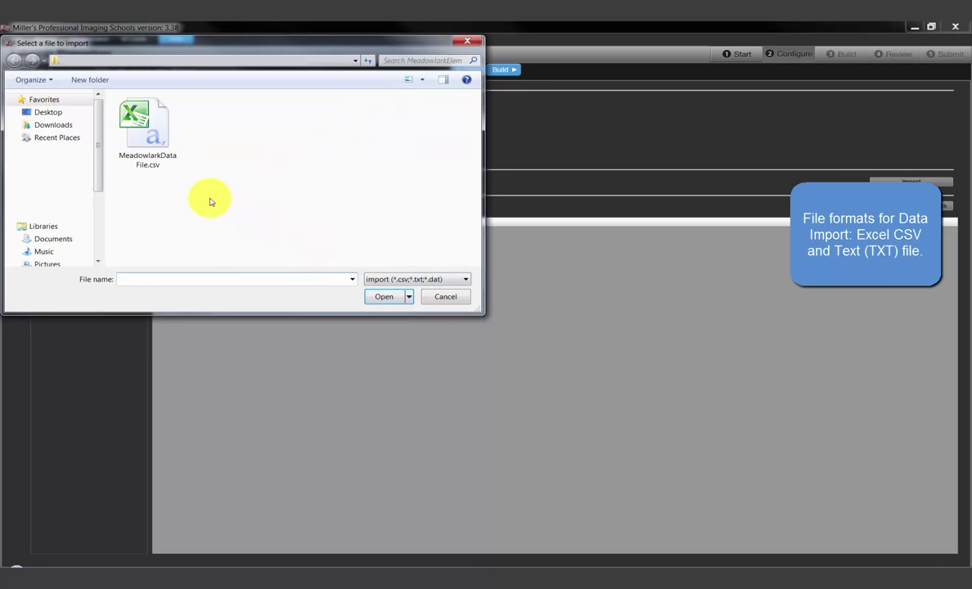
{"action": "left_click", "coordinate": [140, 135]}
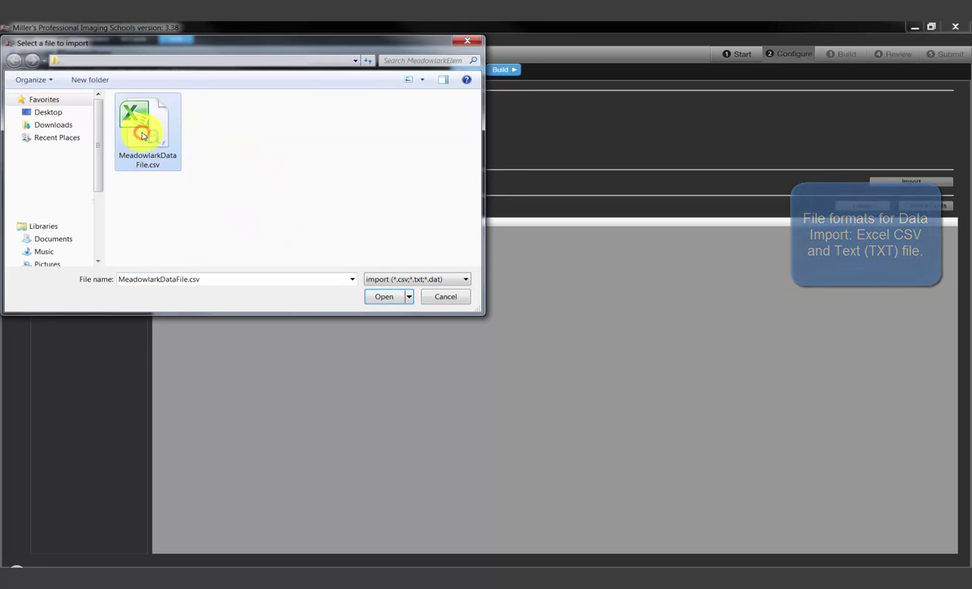
{"action": "left_click", "coordinate": [382, 296]}
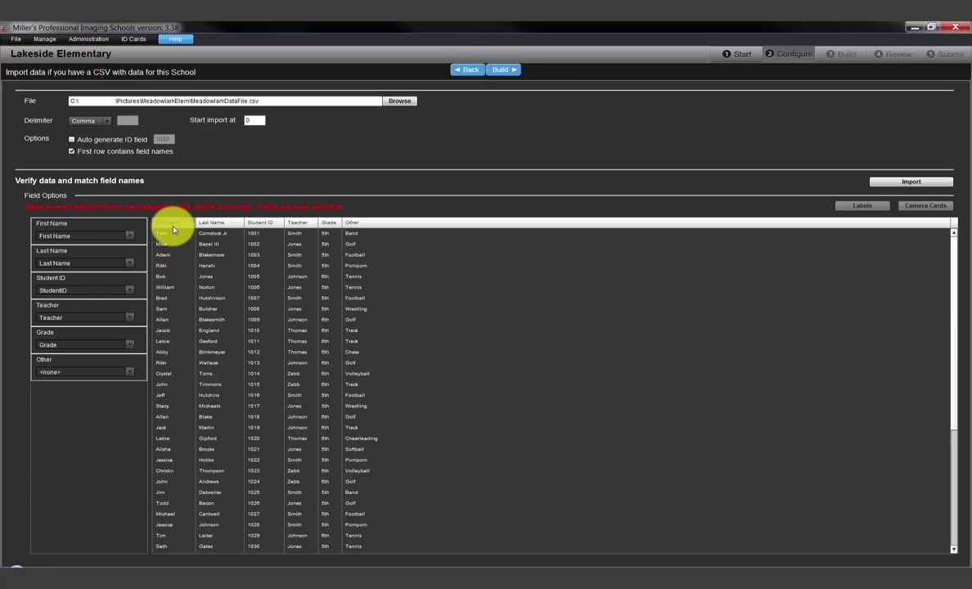
Step: Confirm the First Name, Grade, Student ID and Last Name column mappings
{"action": "left_click", "coordinate": [127, 237]}
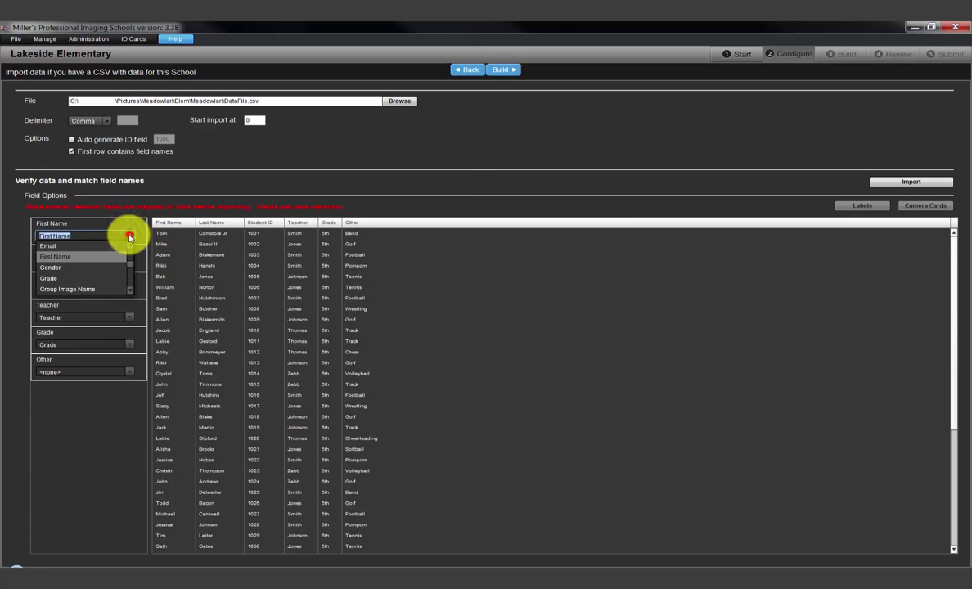
{"action": "left_click", "coordinate": [65, 257]}
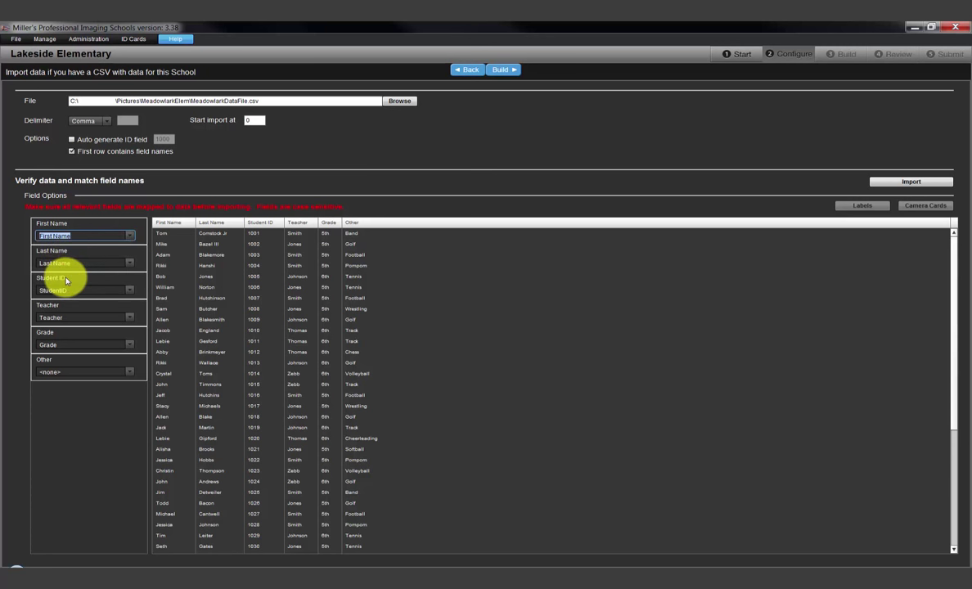
{"action": "left_click", "coordinate": [58, 346]}
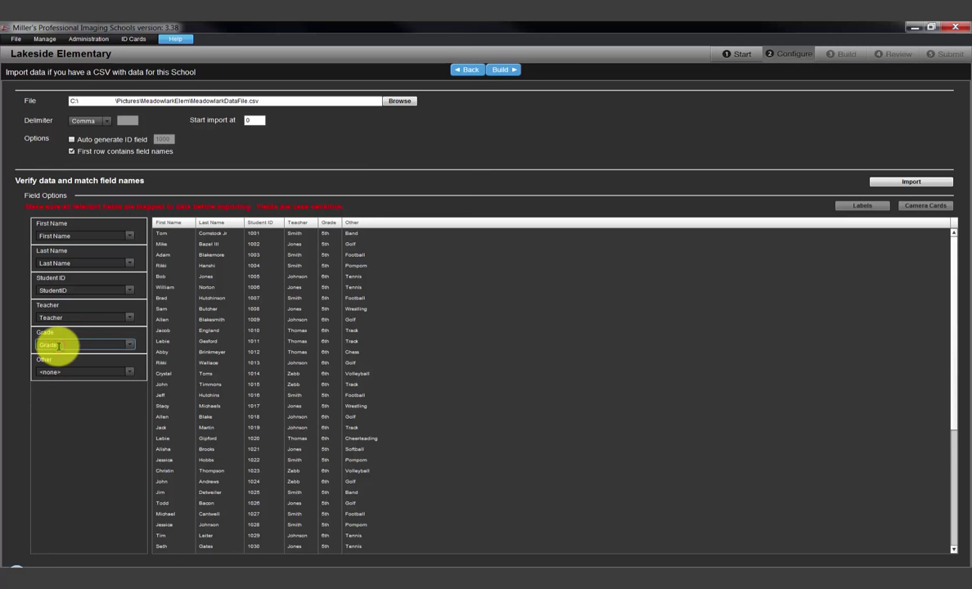
{"action": "left_click", "coordinate": [71, 288]}
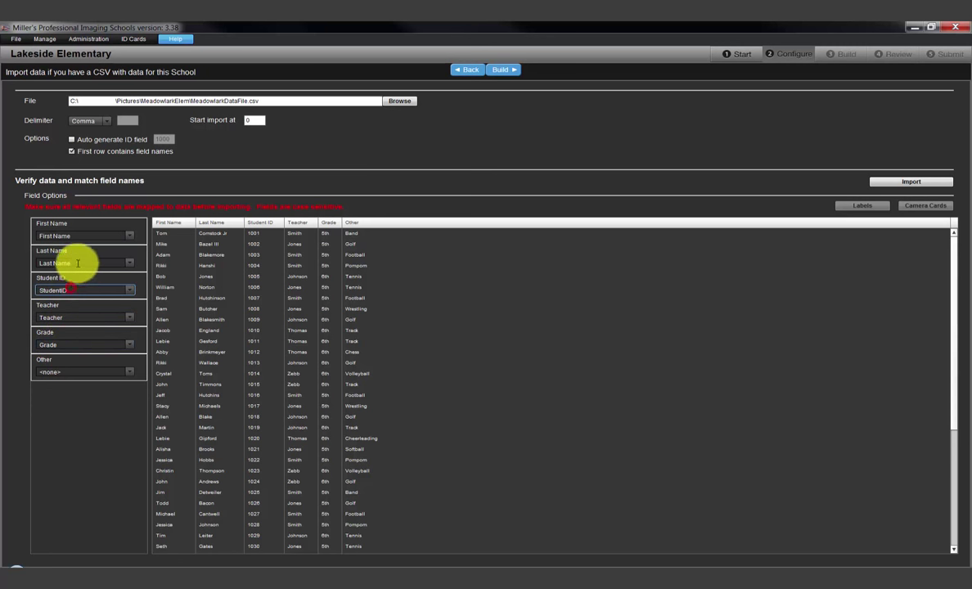
{"action": "left_click", "coordinate": [76, 262]}
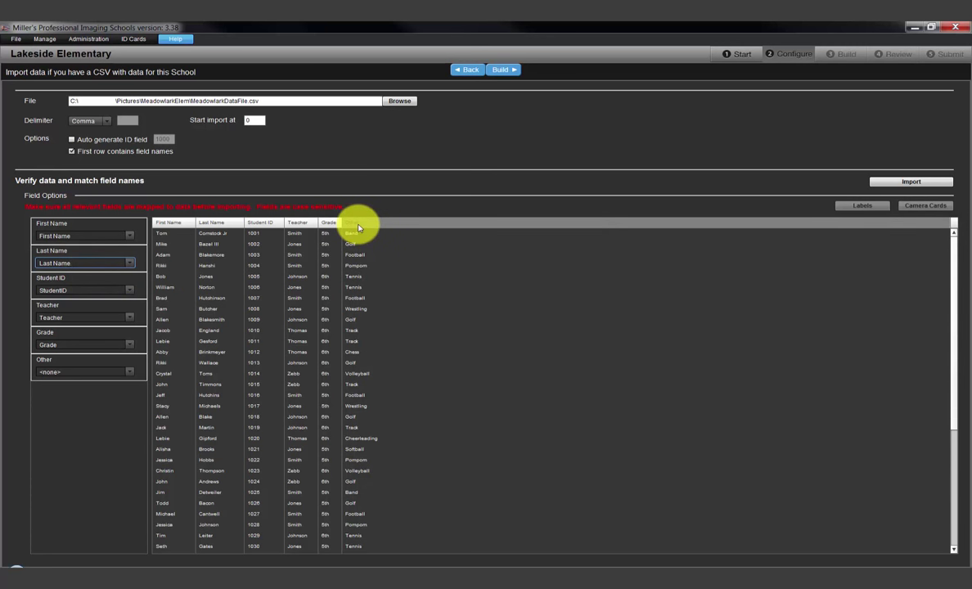
Step: Map the Other column to Custom1 and import the 48 student records
{"action": "left_click", "coordinate": [127, 373]}
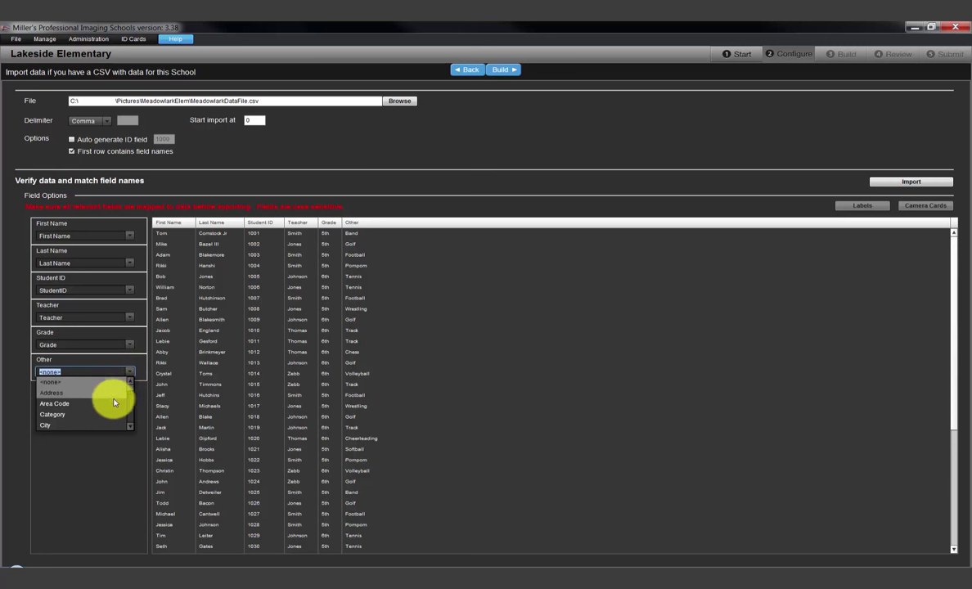
{"action": "left_click", "coordinate": [129, 425]}
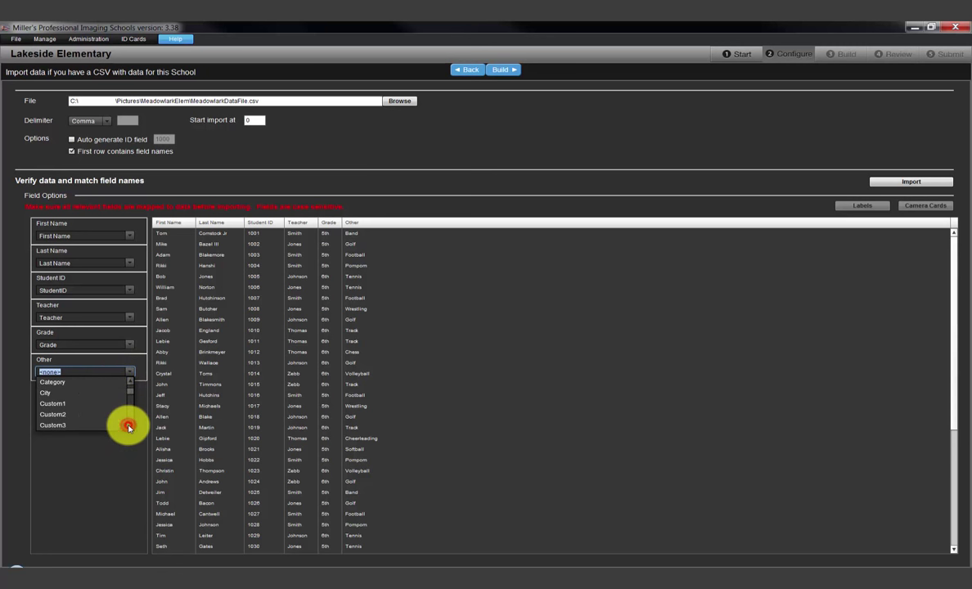
{"action": "left_click", "coordinate": [72, 394]}
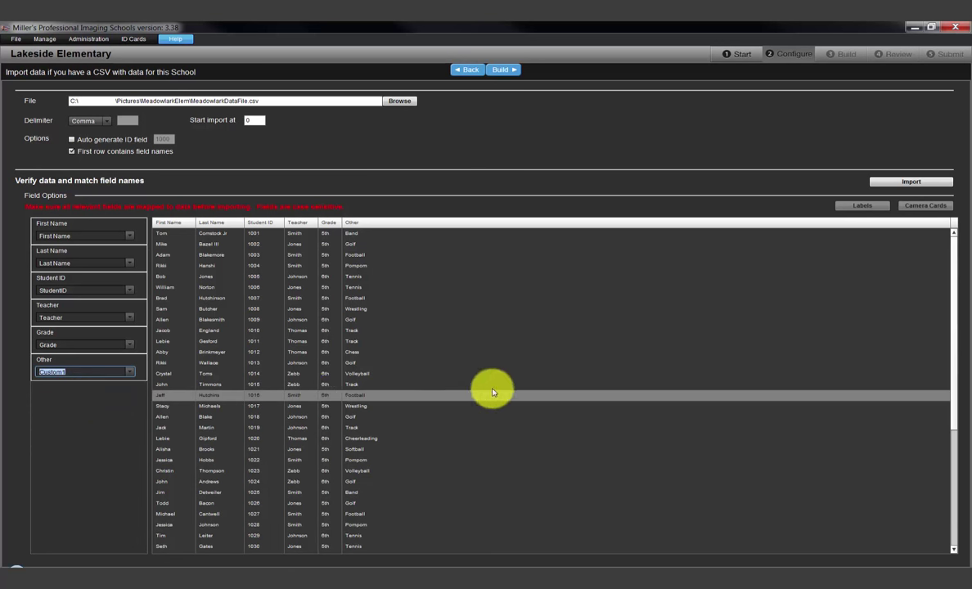
{"action": "left_click", "coordinate": [897, 182]}
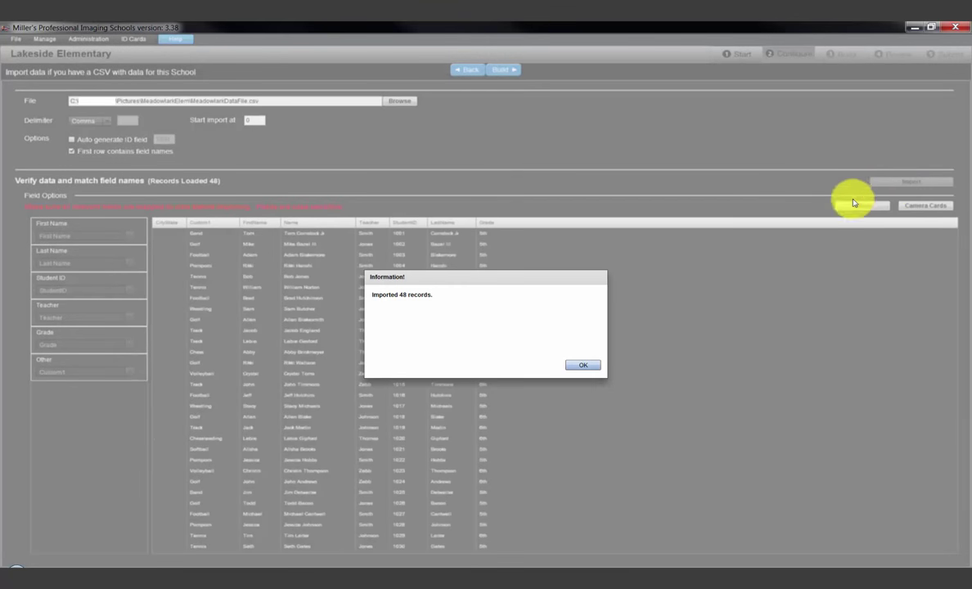
Step: Dismiss the import confirmation and open the Avery 5160 barcode label setup
{"action": "left_click", "coordinate": [570, 365]}
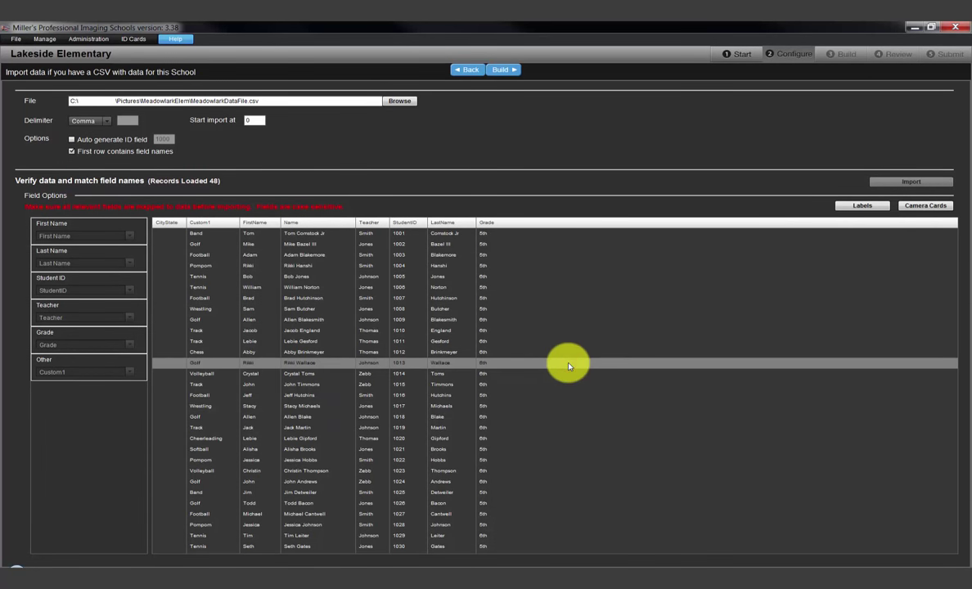
{"action": "left_click", "coordinate": [855, 208]}
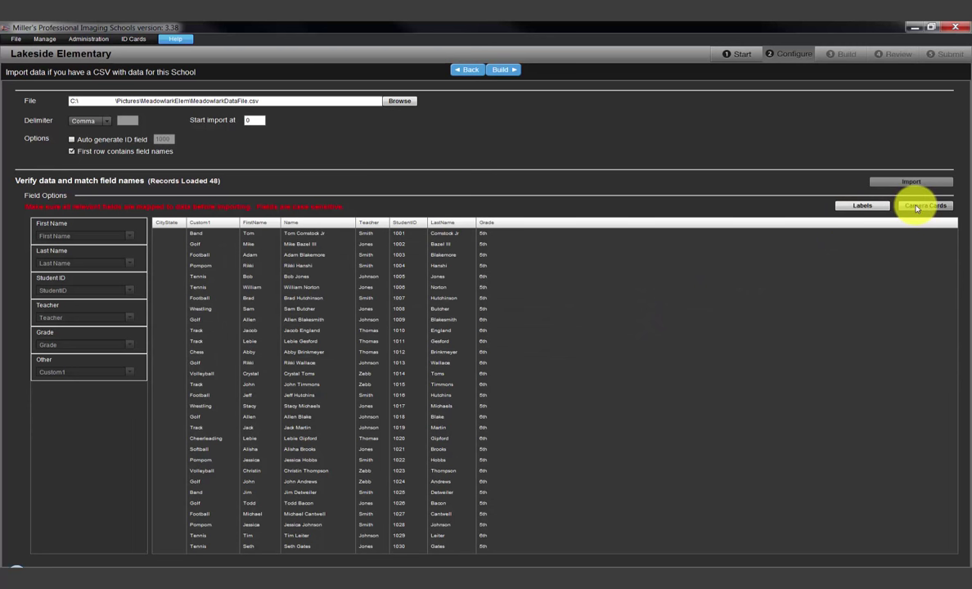
{"action": "left_click", "coordinate": [873, 208]}
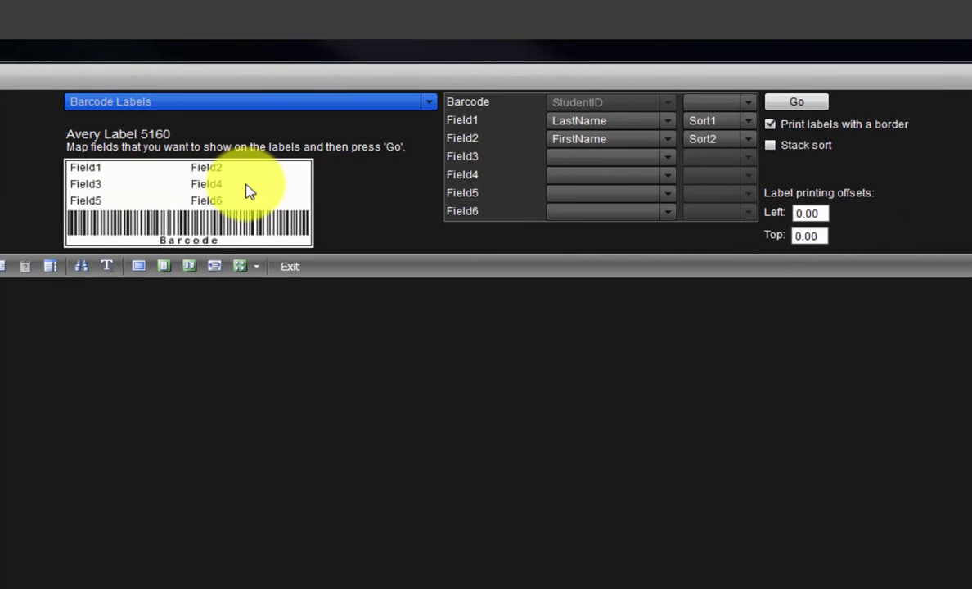
Step: Set the label fields to LastName, FirstName, Teacher and Grade
{"action": "left_click", "coordinate": [607, 121]}
{"action": "left_click", "coordinate": [607, 123]}
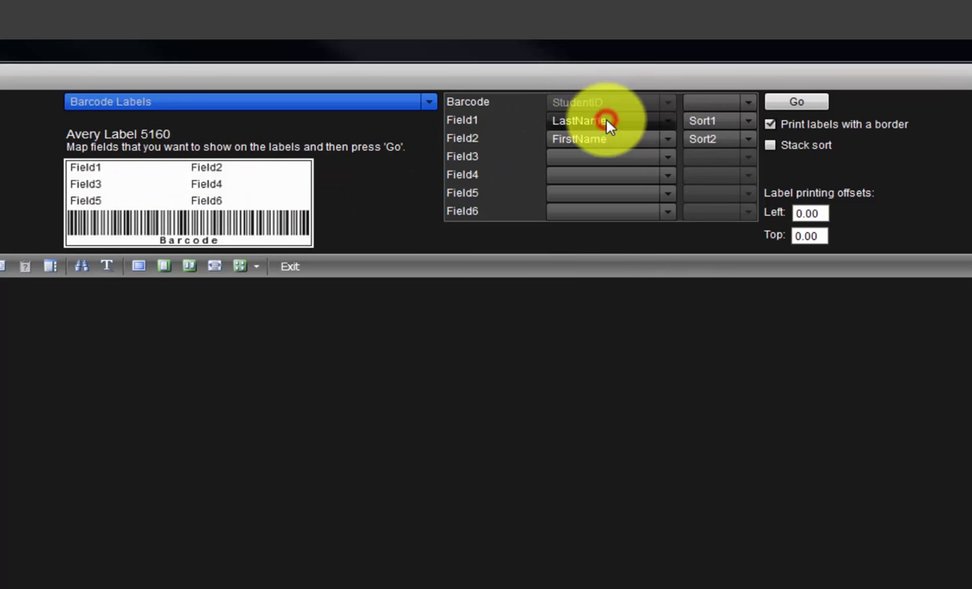
{"action": "left_click", "coordinate": [607, 142]}
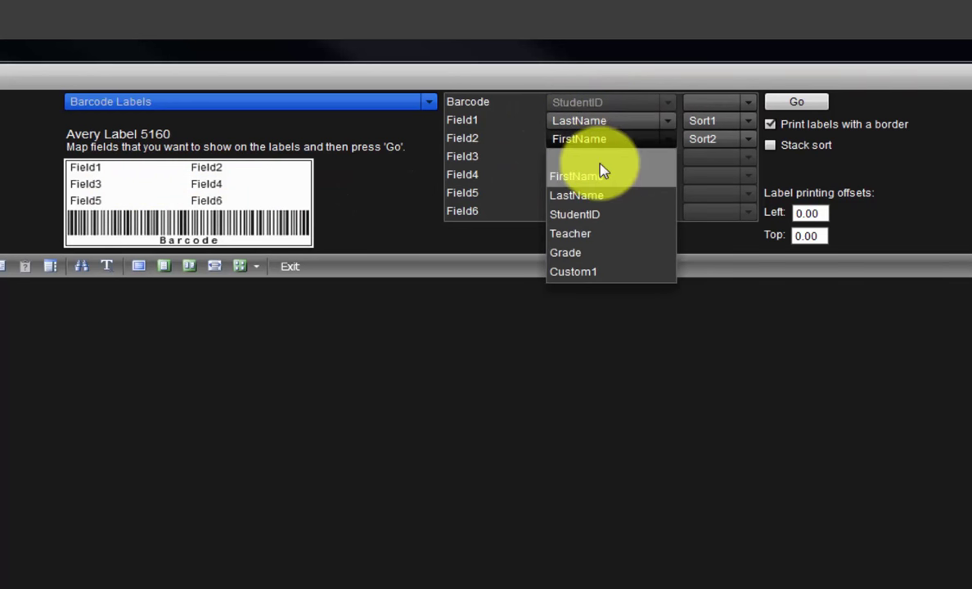
{"action": "left_click", "coordinate": [598, 176]}
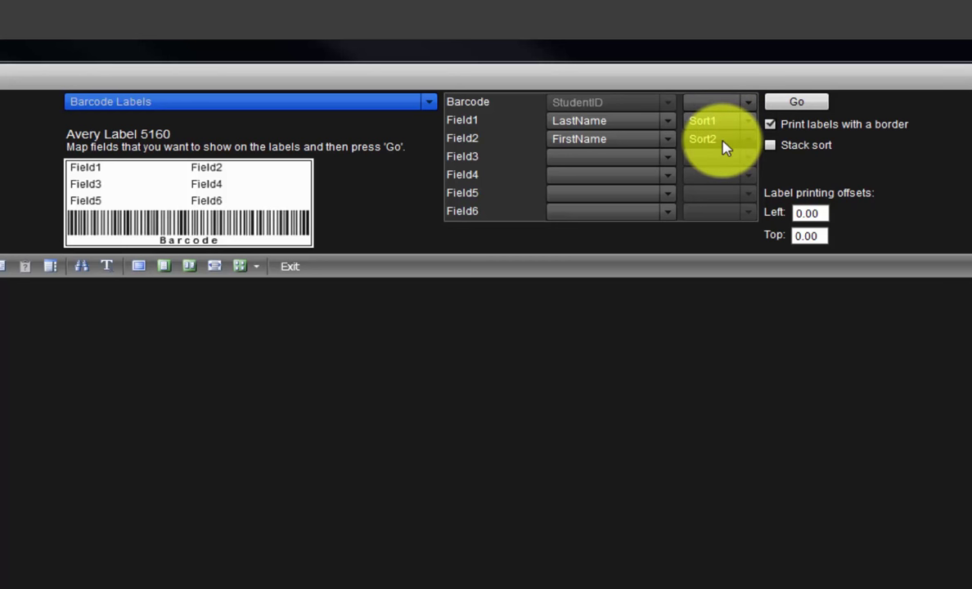
{"action": "left_click", "coordinate": [664, 162]}
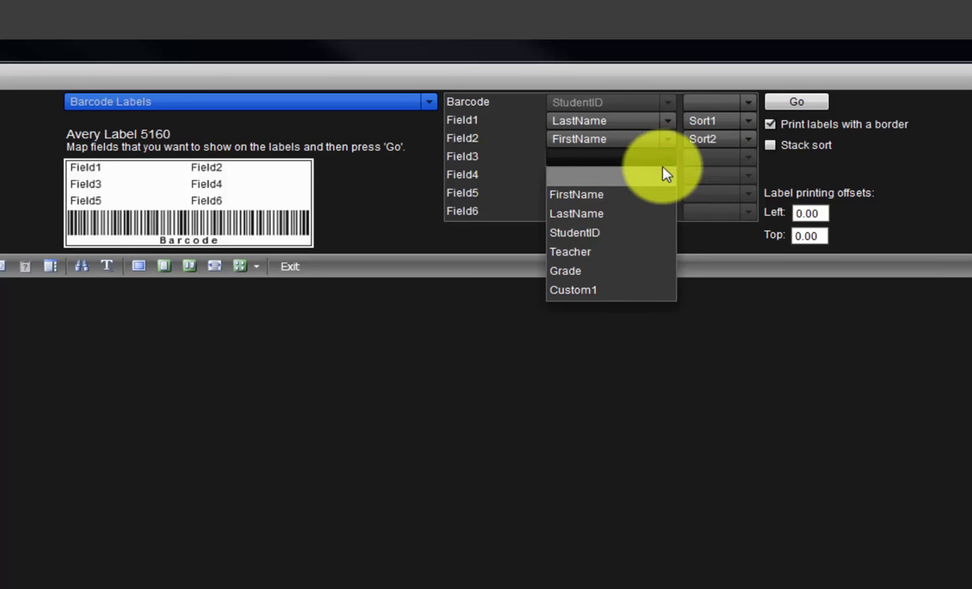
{"action": "left_click", "coordinate": [599, 252]}
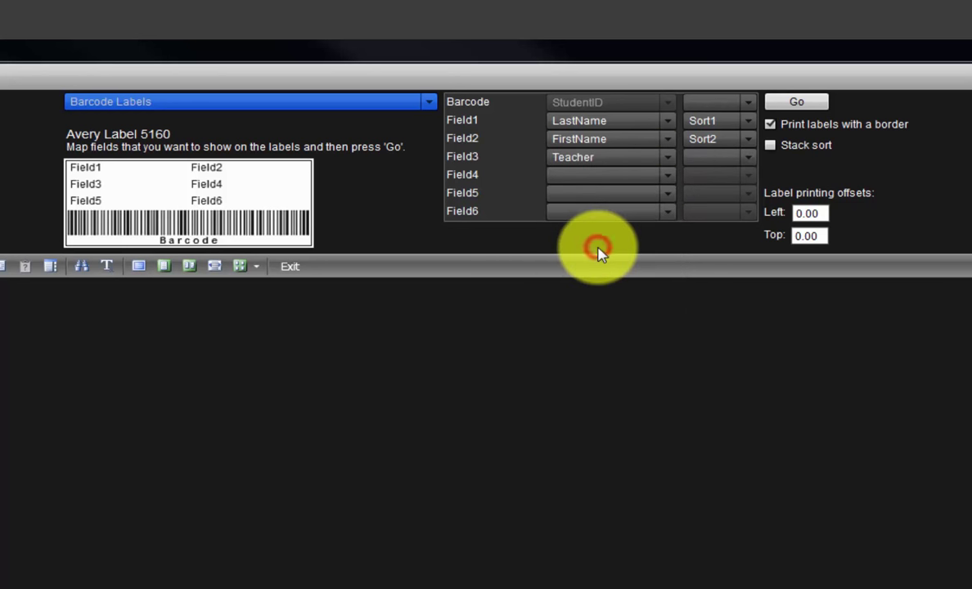
{"action": "left_click", "coordinate": [666, 175]}
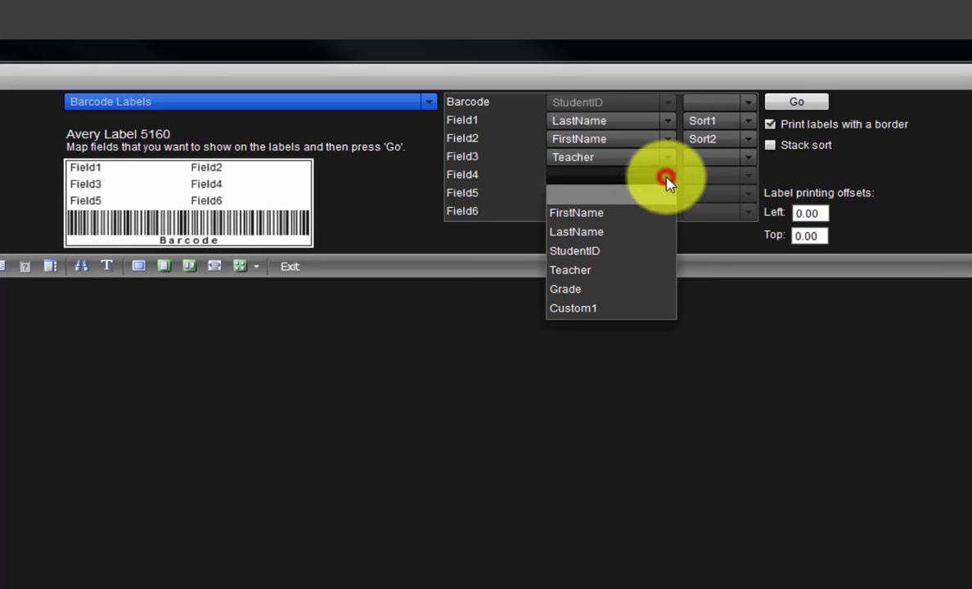
{"action": "left_click", "coordinate": [570, 289]}
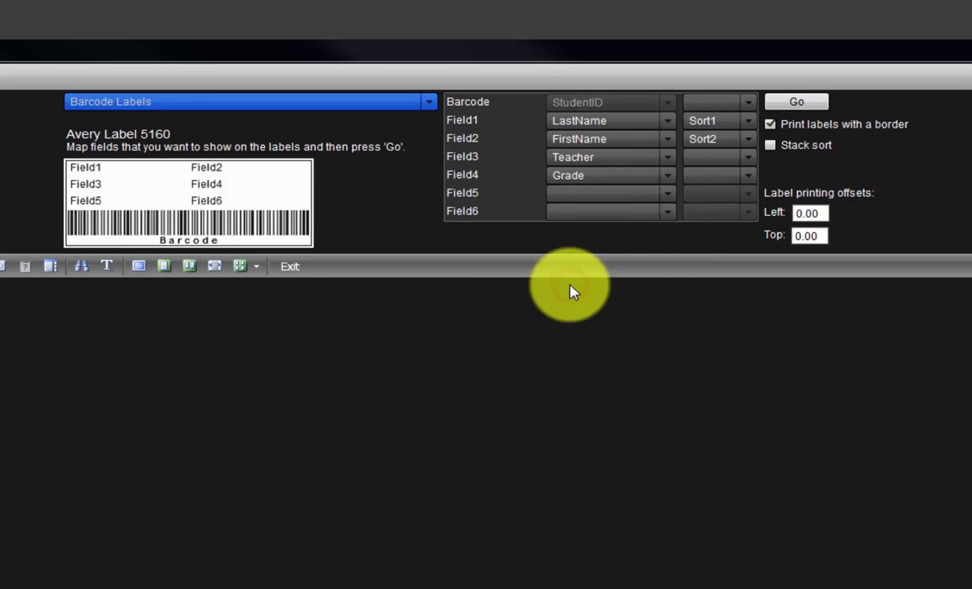
Step: Sort labels by Teacher, then Grade, then LastName, with no sort on FirstName
{"action": "left_click", "coordinate": [744, 157]}
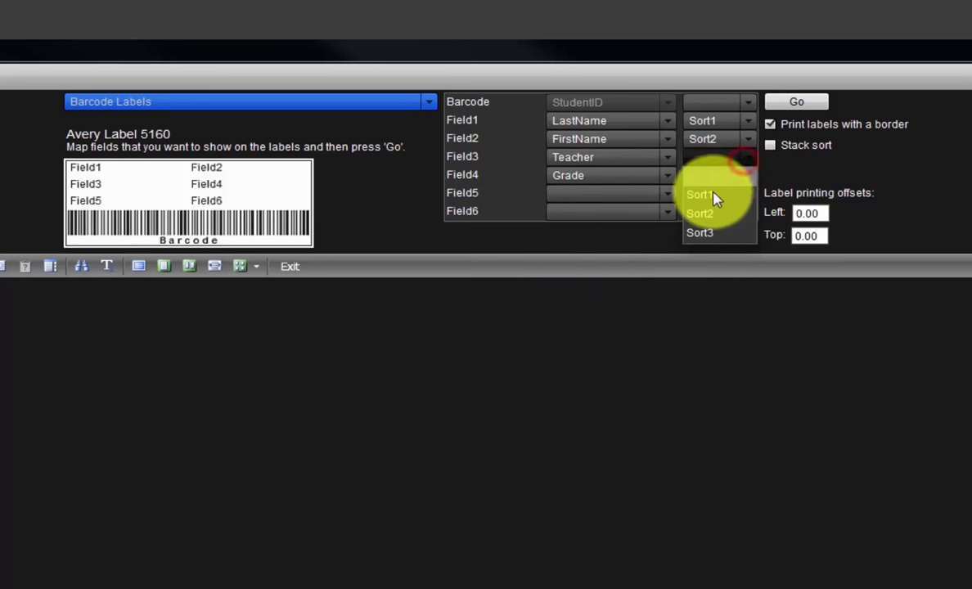
{"action": "left_click", "coordinate": [714, 199]}
{"action": "left_click", "coordinate": [744, 175]}
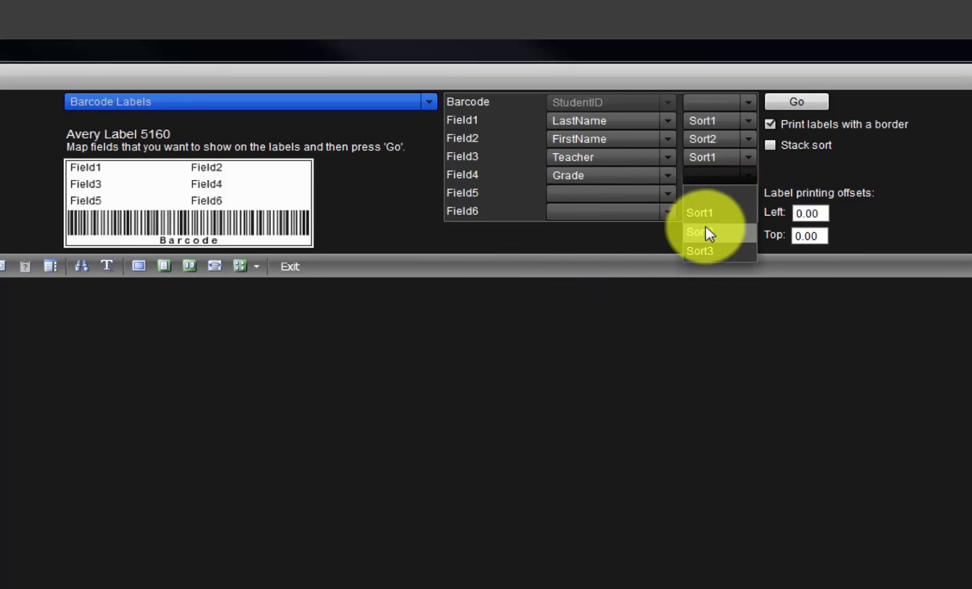
{"action": "left_click", "coordinate": [705, 232]}
{"action": "left_click", "coordinate": [747, 120]}
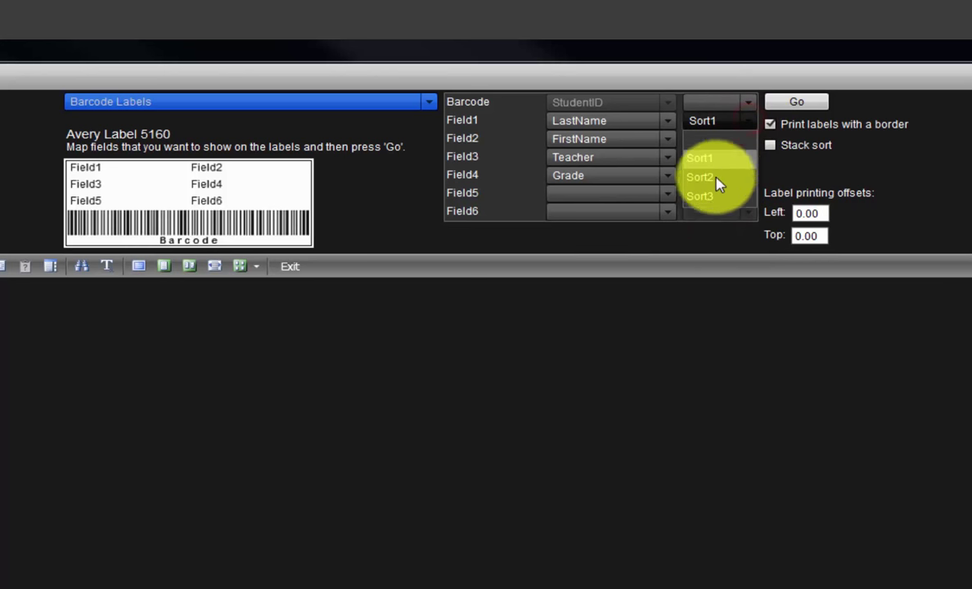
{"action": "left_click", "coordinate": [705, 197]}
{"action": "left_click", "coordinate": [746, 139]}
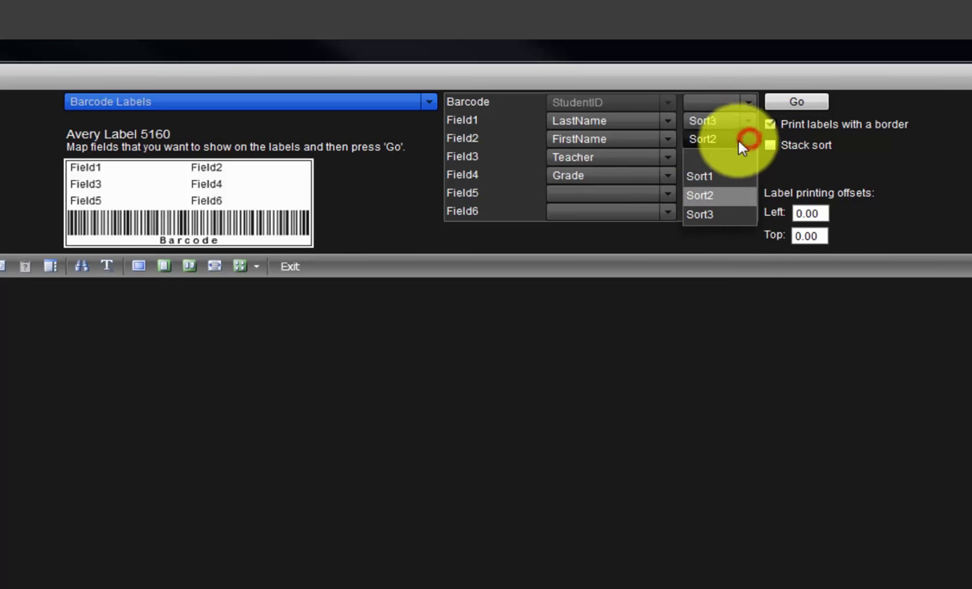
{"action": "left_click", "coordinate": [722, 160]}
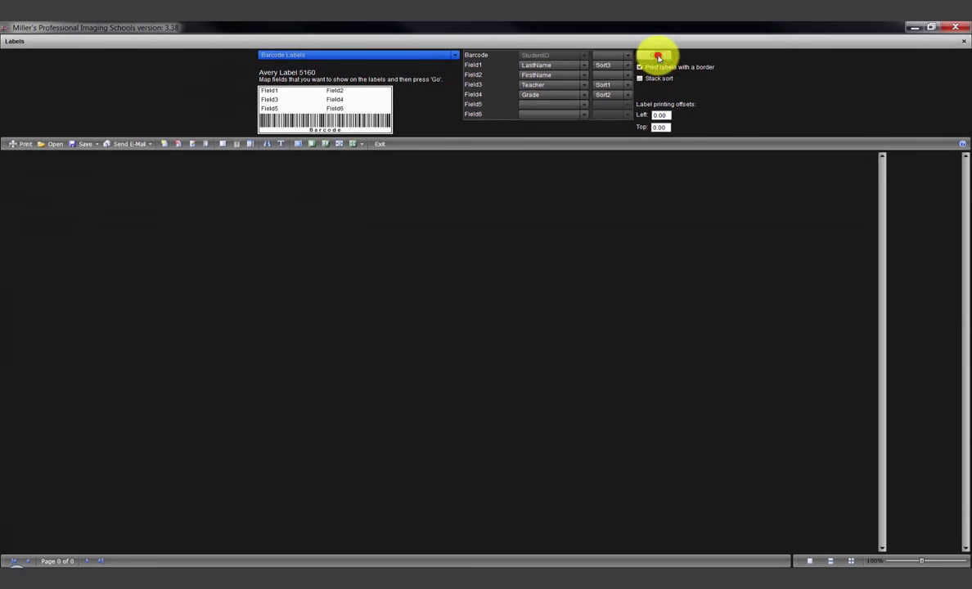
Step: Generate the barcode label sheets and regenerate them without borders
{"action": "left_click", "coordinate": [658, 57]}
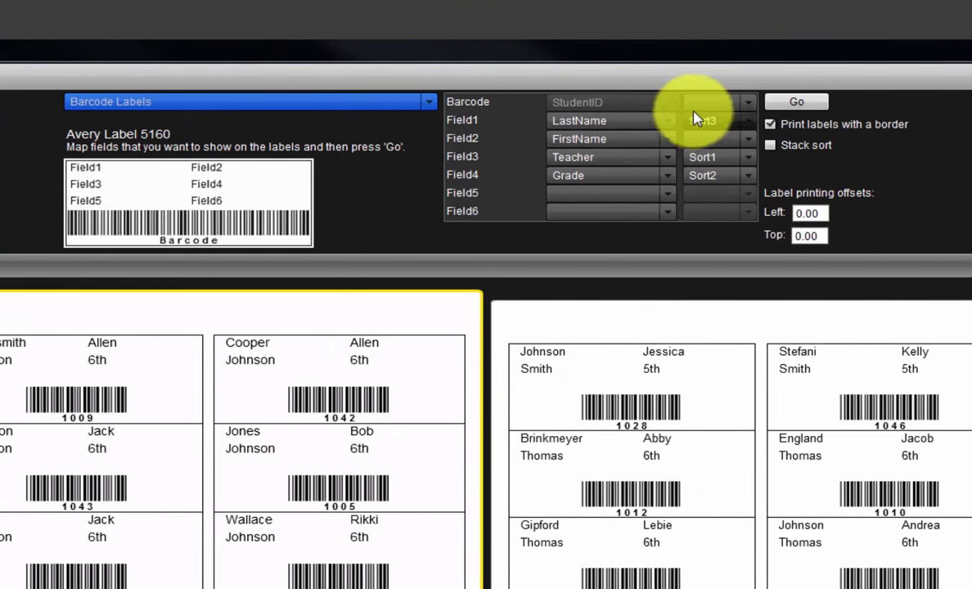
{"action": "left_click", "coordinate": [799, 104]}
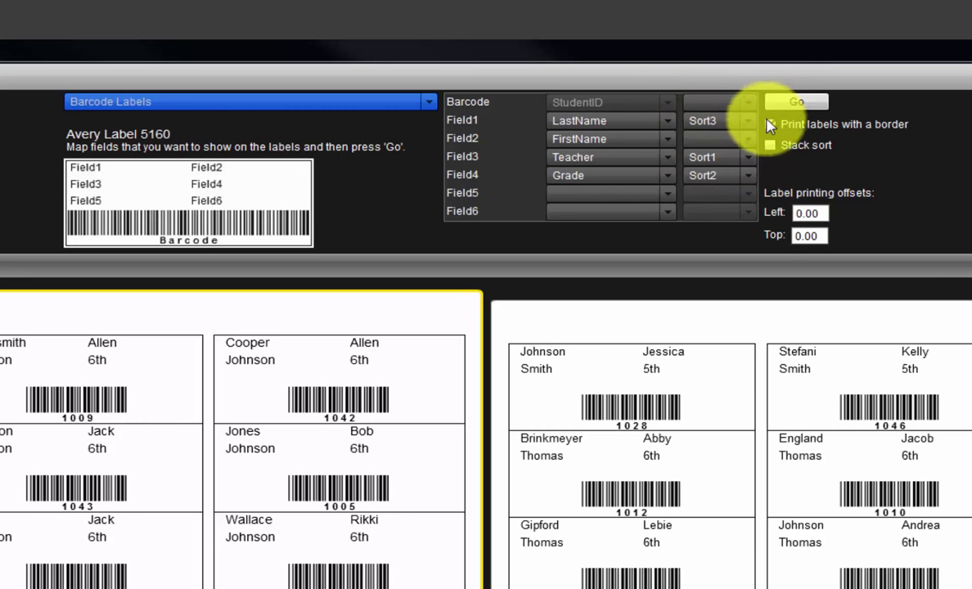
{"action": "left_click", "coordinate": [769, 125]}
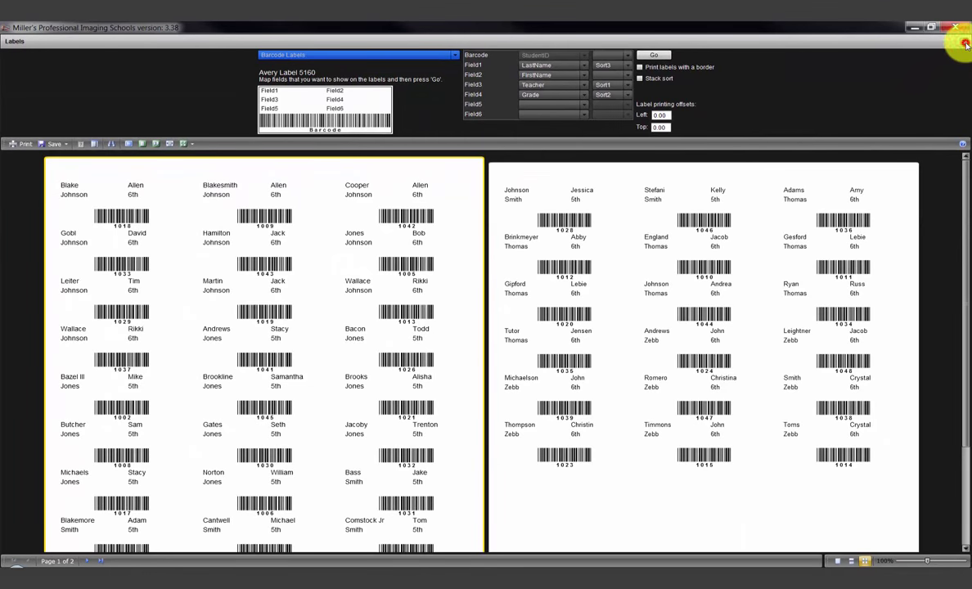
Step: Close the barcode label preview window
{"action": "left_click", "coordinate": [965, 43]}
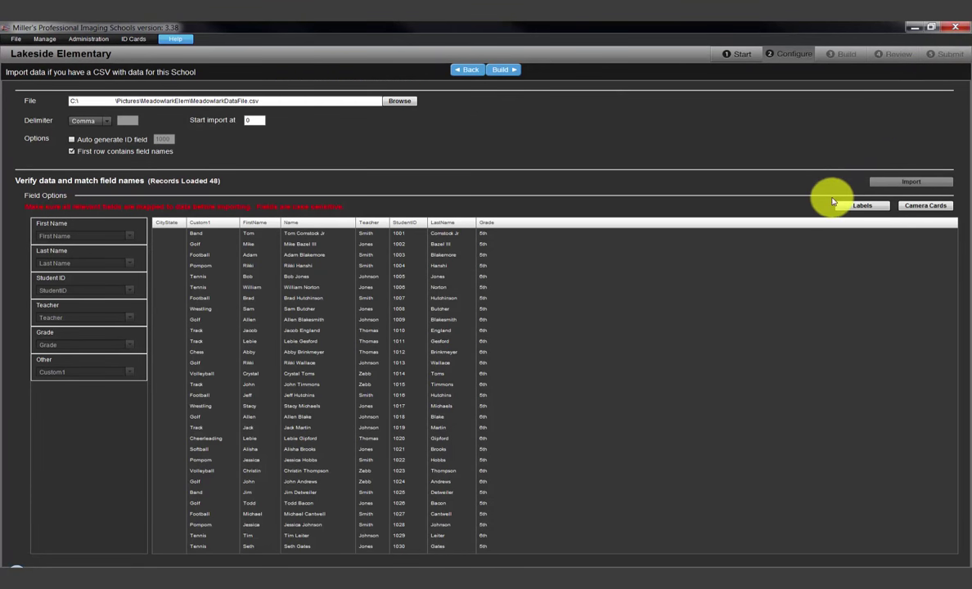